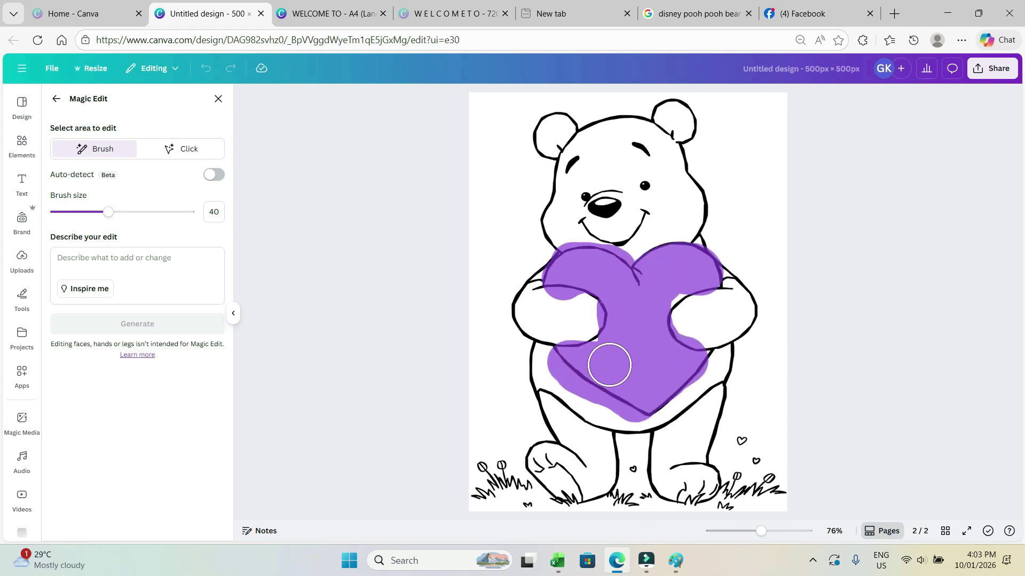
Step: Describe the Magic Edit for the brushed heart as "a Strawberry" and generate variations
left_click(107, 258)
type("Po")
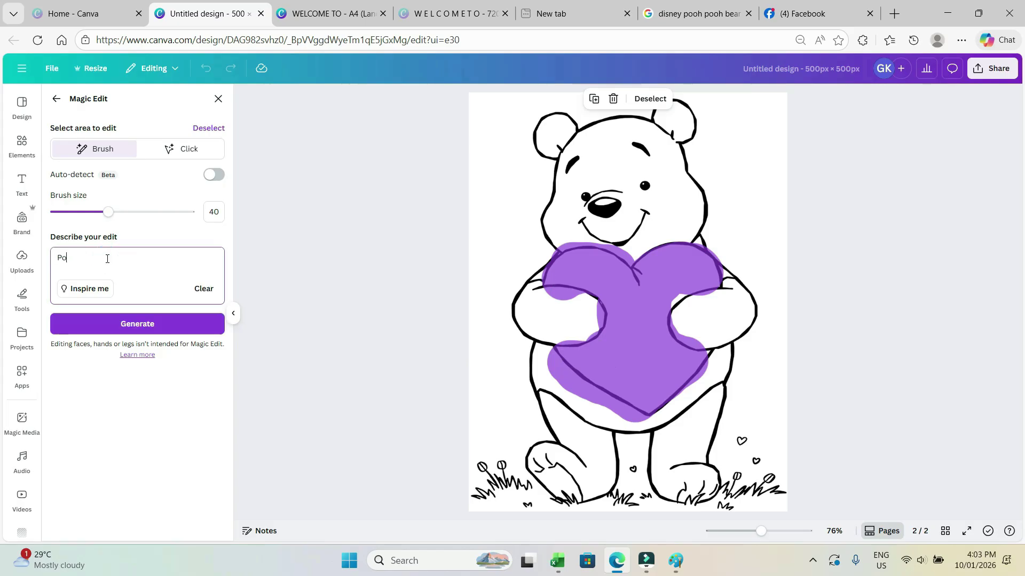
key("BackSpace")
key("BackSpace")
type("The be")
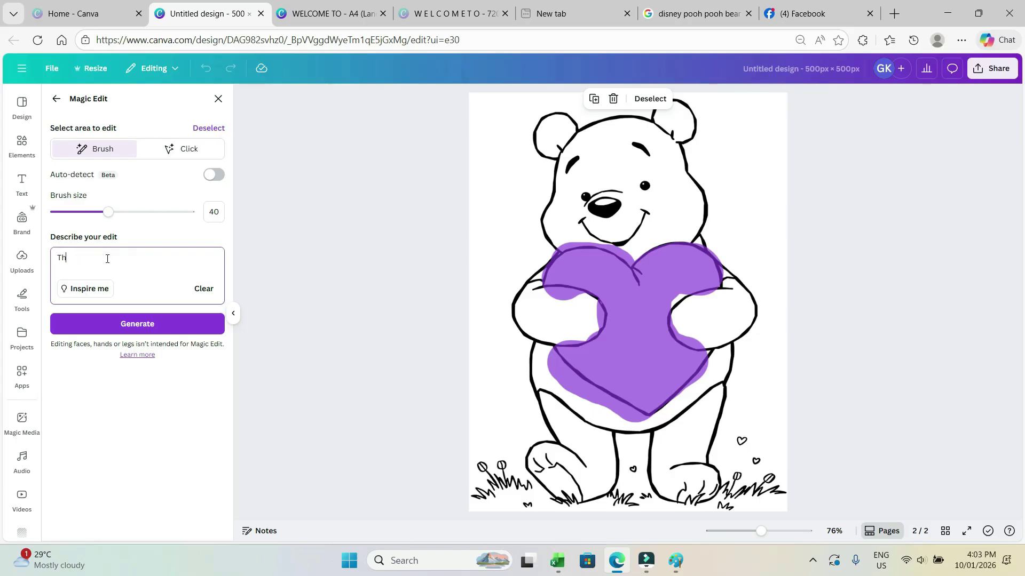
key("BackSpace")
key("BackSpace")
type("a Strawberry")
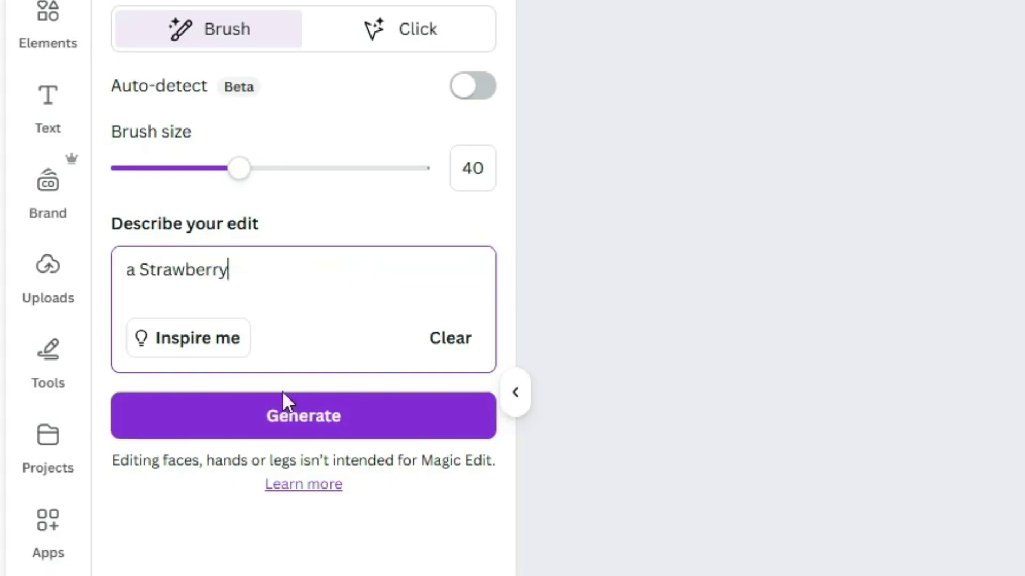
left_click(280, 410)
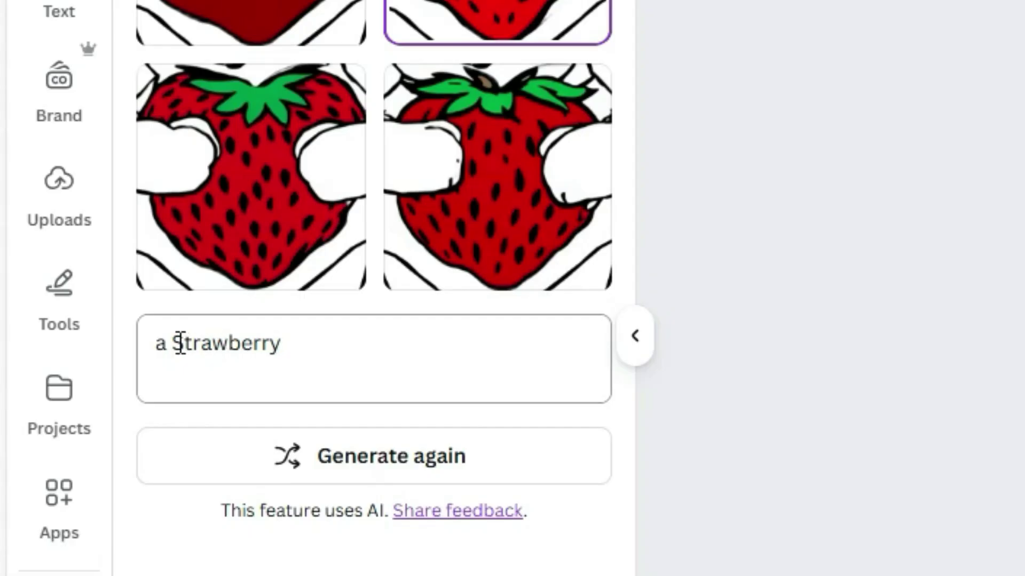
Step: Change the edit description to "a drawing of a Strawberry", generate new variations and choose the black-and-white one
left_click(178, 343)
type("drawing of a")
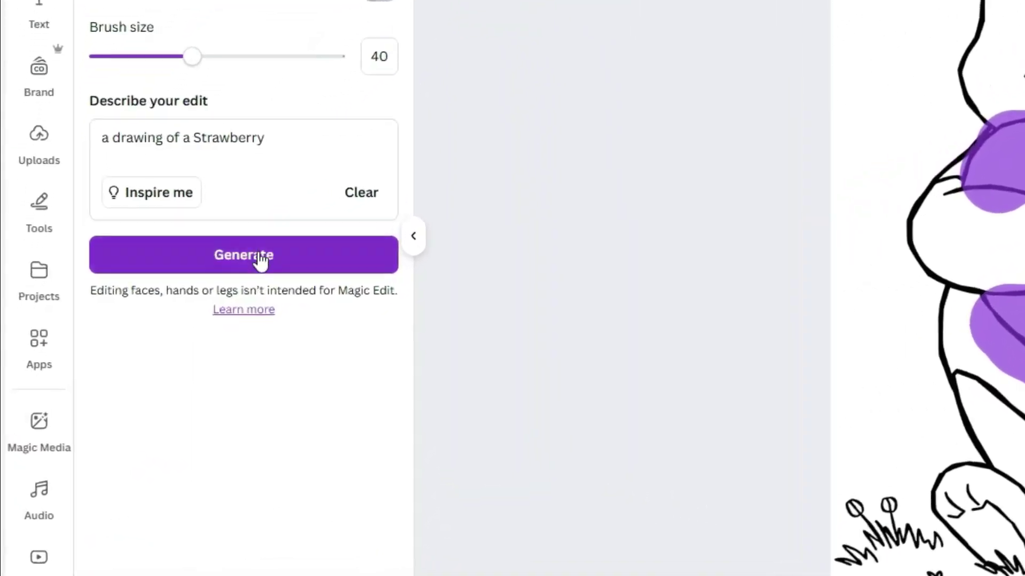
left_click(211, 293)
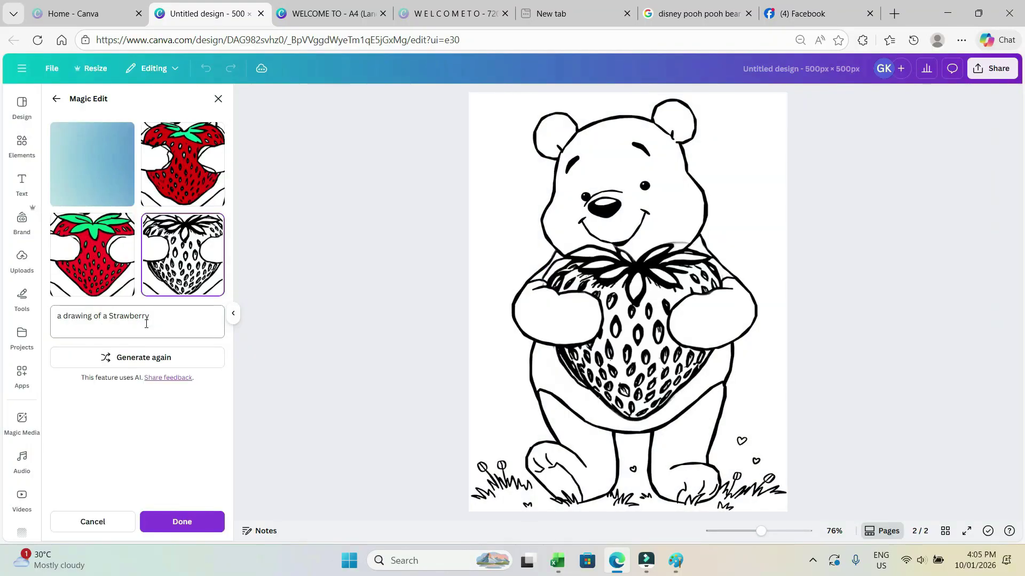
left_click(181, 261)
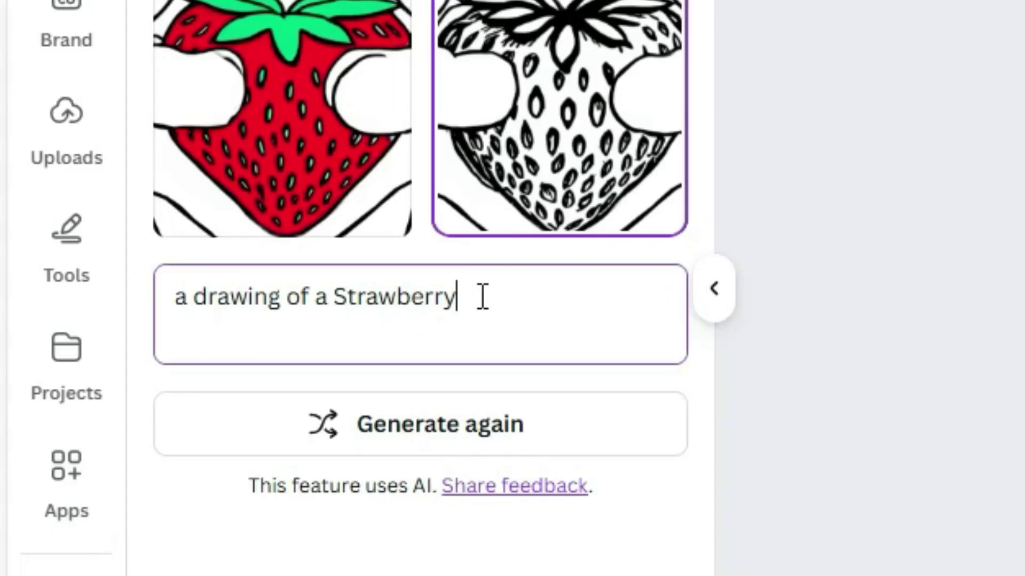
Step: Replace the edit description with "a drawing of a strawberry fine lines" and generate new variations
left_click_drag(157, 315, 65, 316)
left_click_drag(199, 294, 160, 293)
type("a")
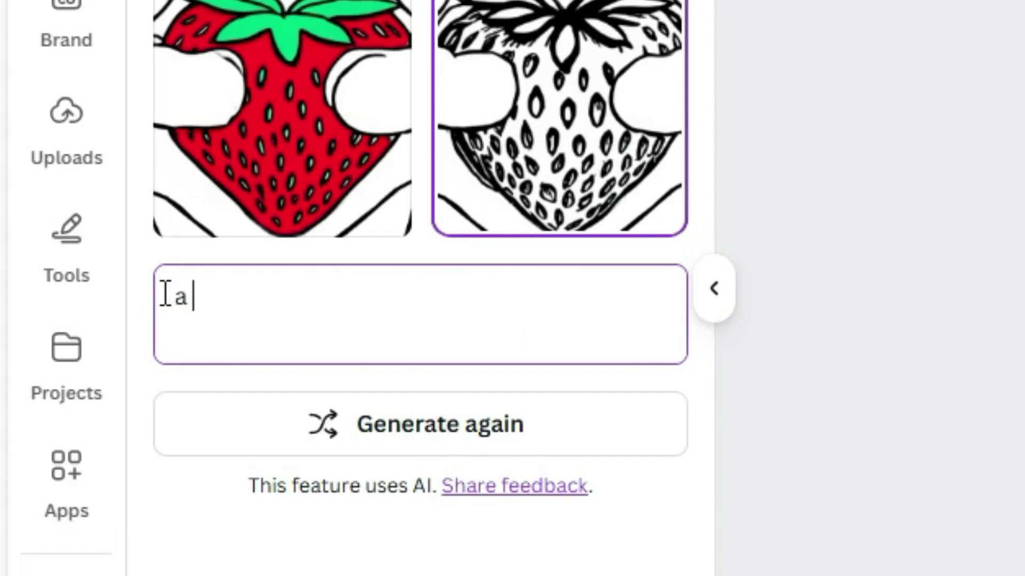
type(" drawing og")
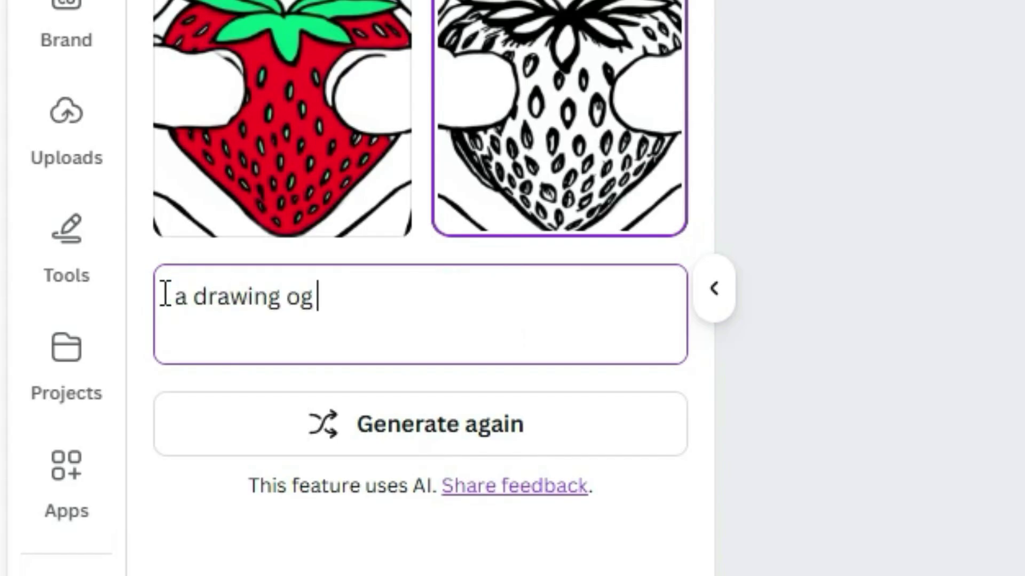
key("BackSpace")
type("f a strawberru")
type("fine lines")
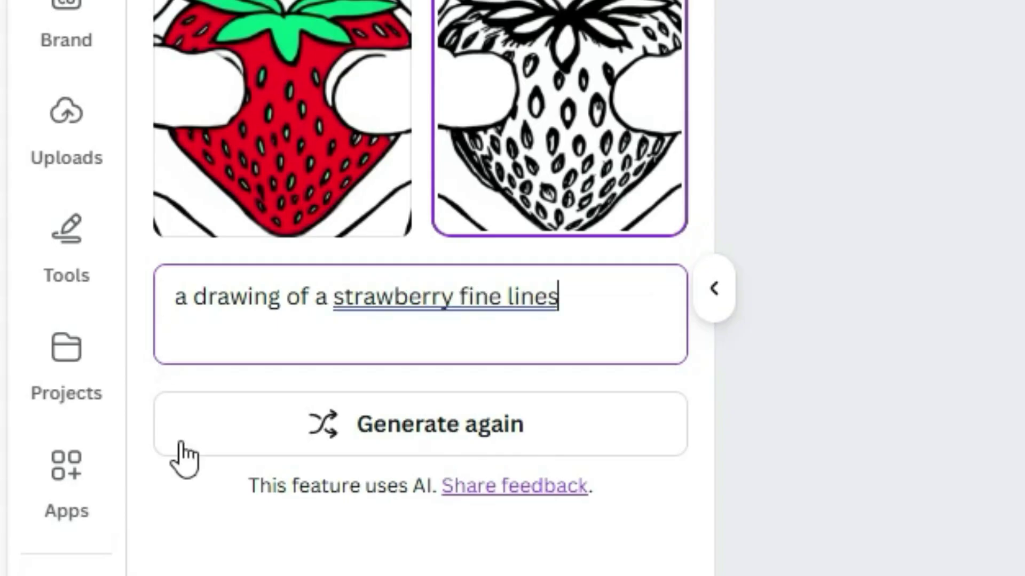
left_click(322, 426)
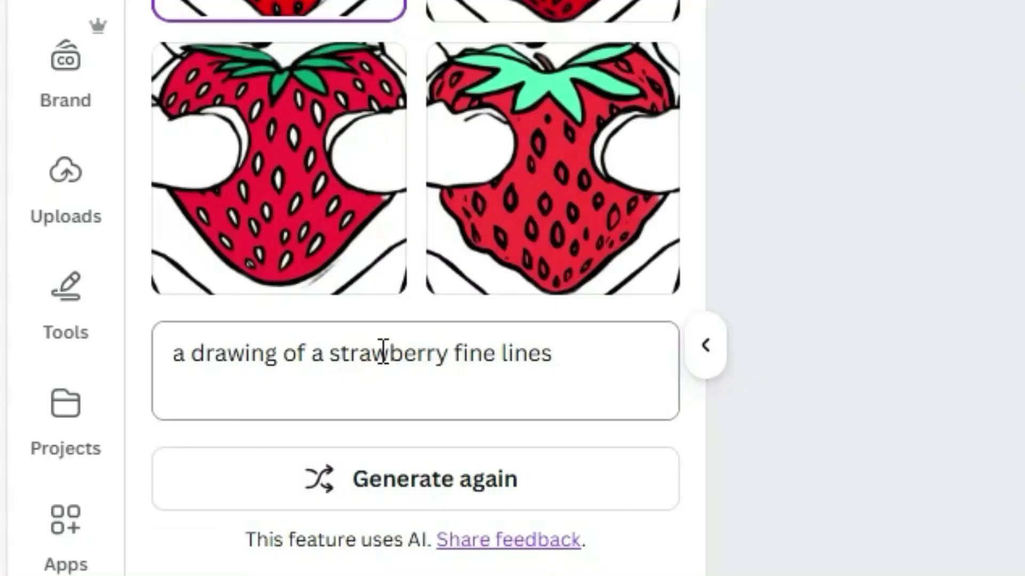
Step: Change the description to "a line drawing of a strawberry fine lines" and generate the variations again
left_click(451, 349)
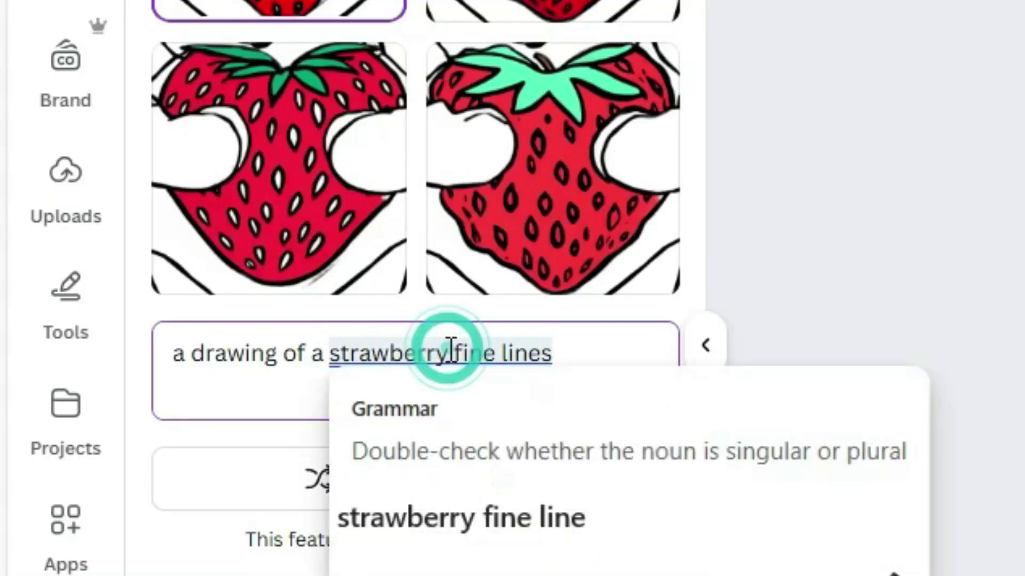
left_click(200, 353)
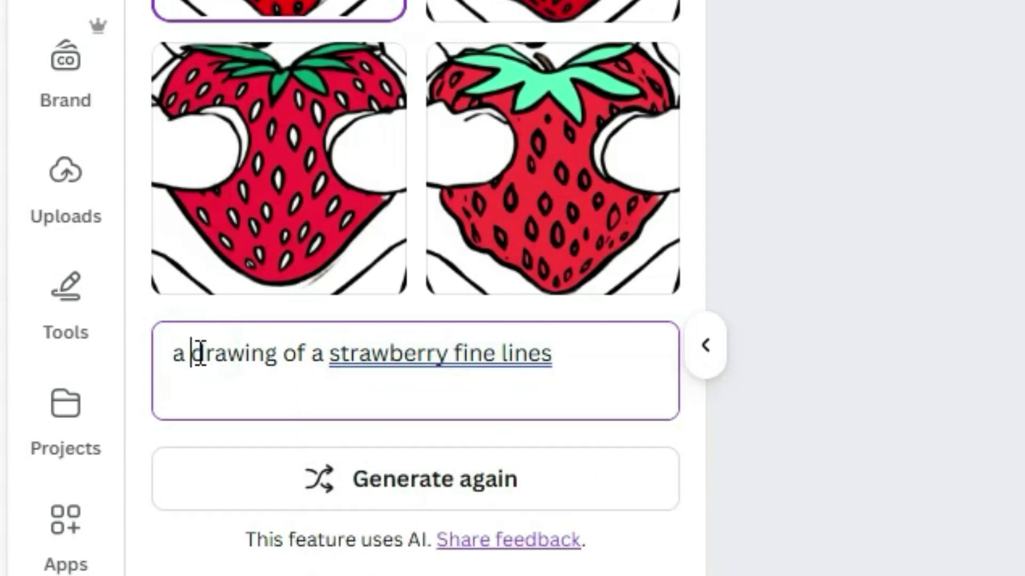
type("line")
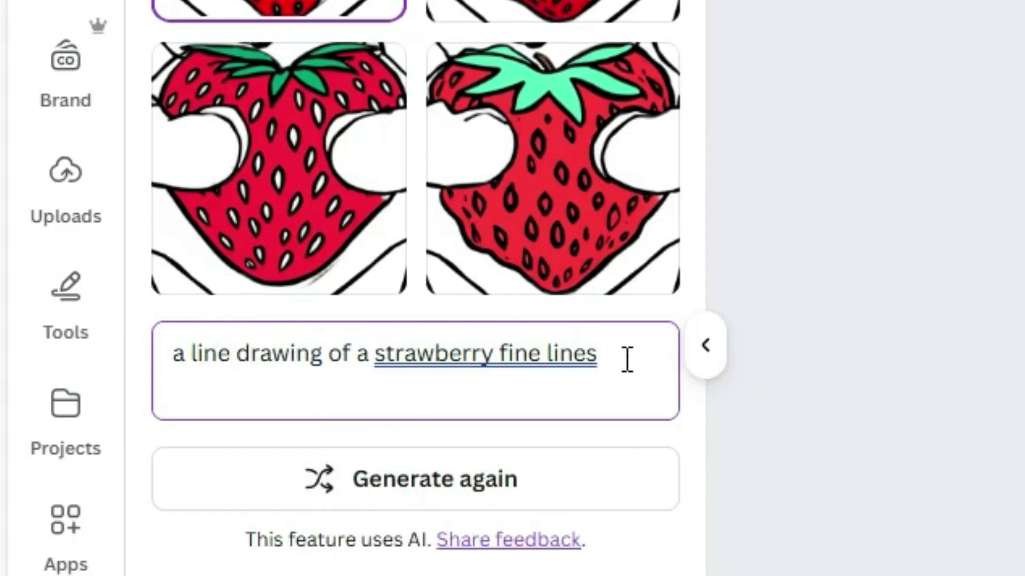
left_click(460, 453)
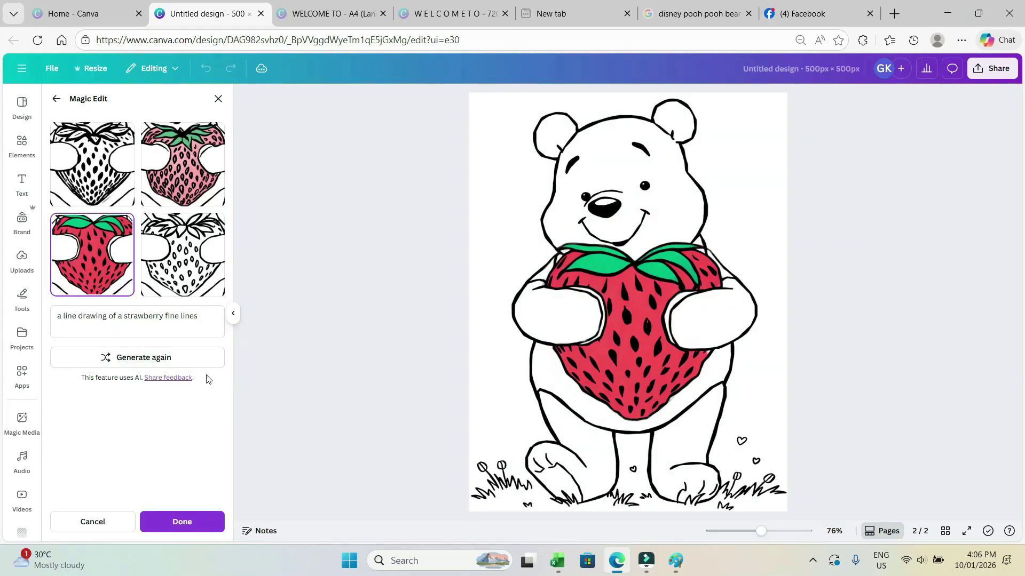
Step: Compare the two black-and-white strawberry variations on the bear and examine the one with outlined seeds up close
left_click(183, 291)
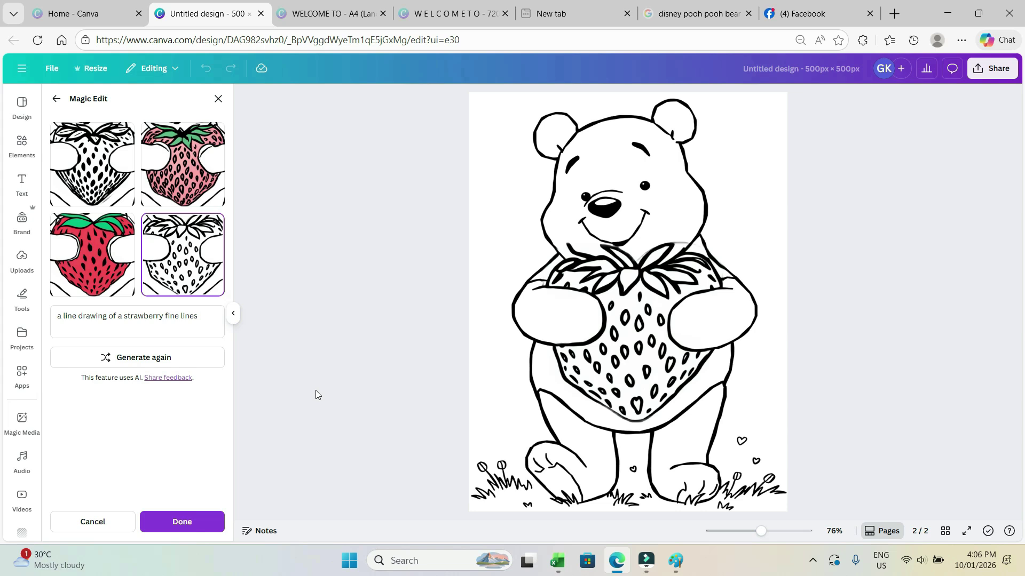
left_click(86, 175)
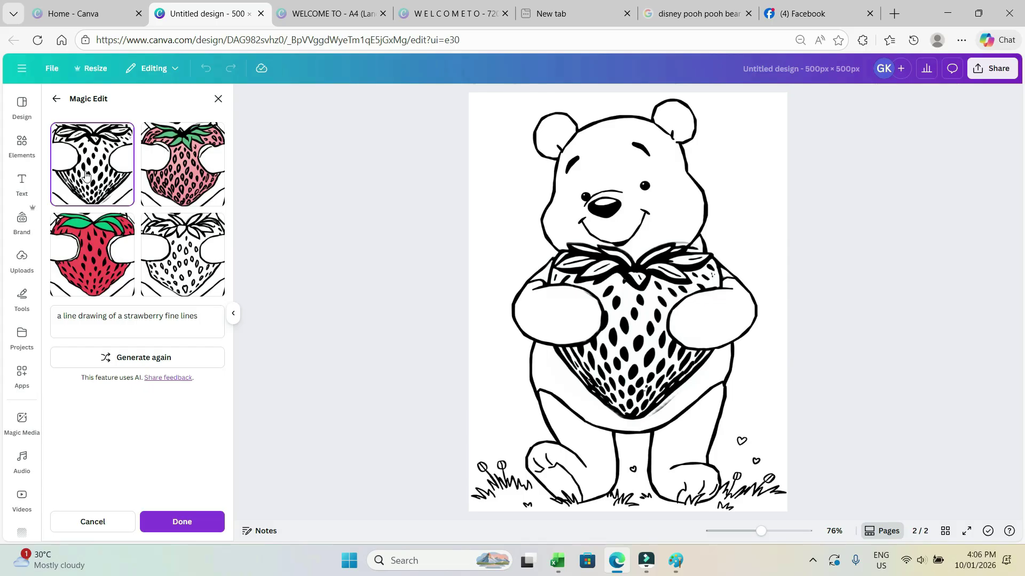
left_click(179, 277)
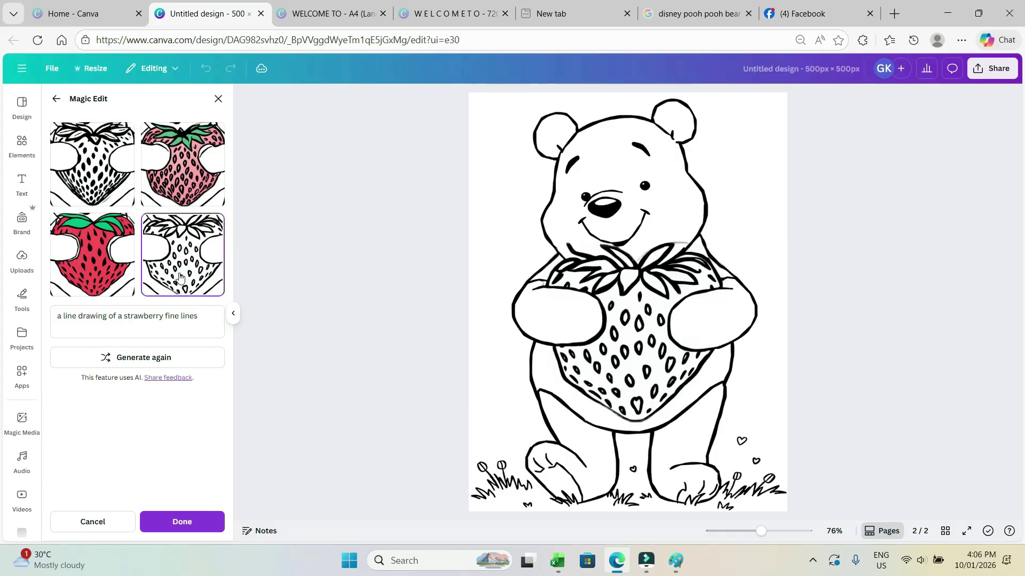
left_click_drag(760, 531, 774, 531)
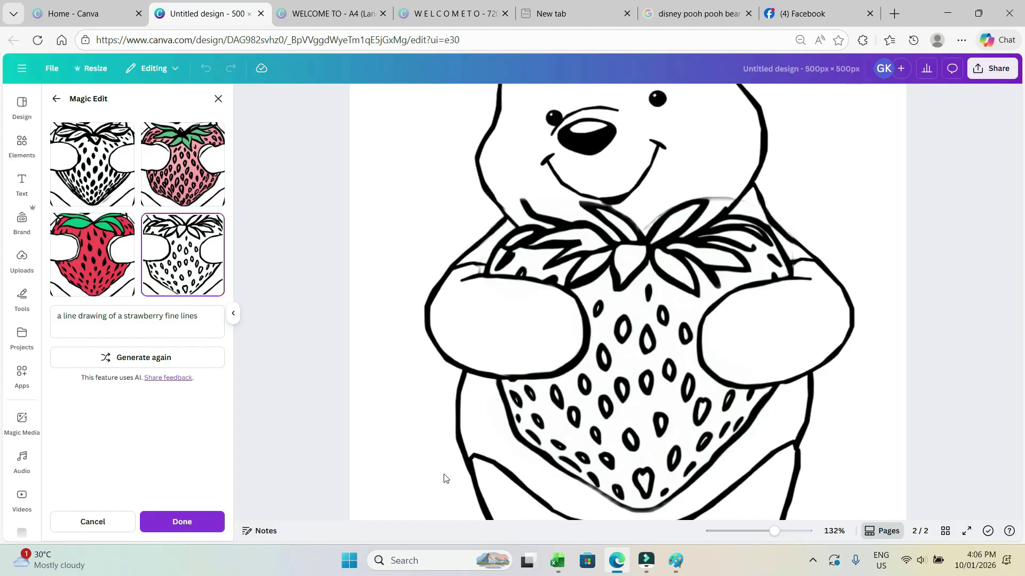
left_click(761, 537)
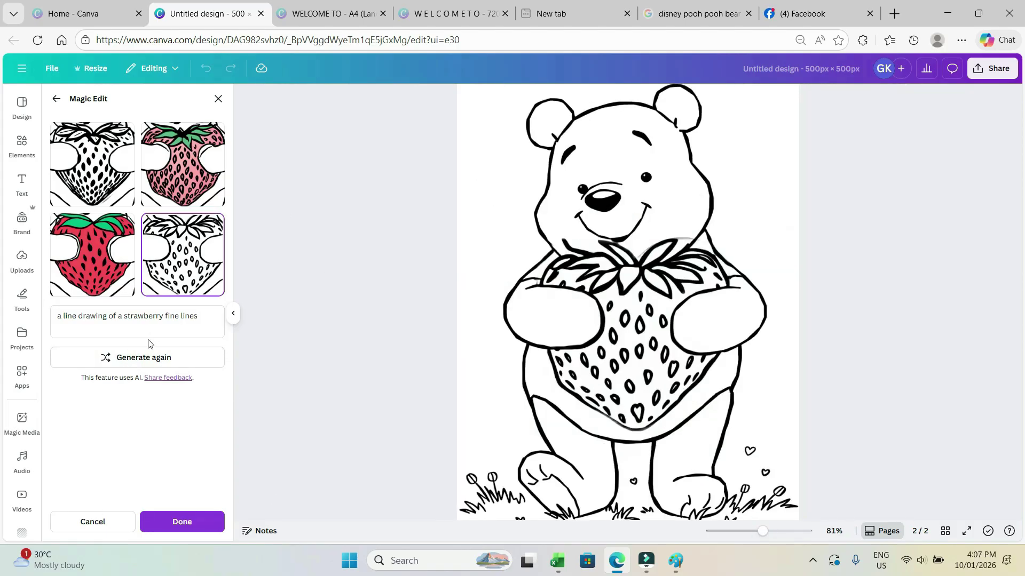
Step: Discard these variations, extend the brushed area around the heart's upper-right lobe and generate the strawberry line drawing again
left_click(93, 522)
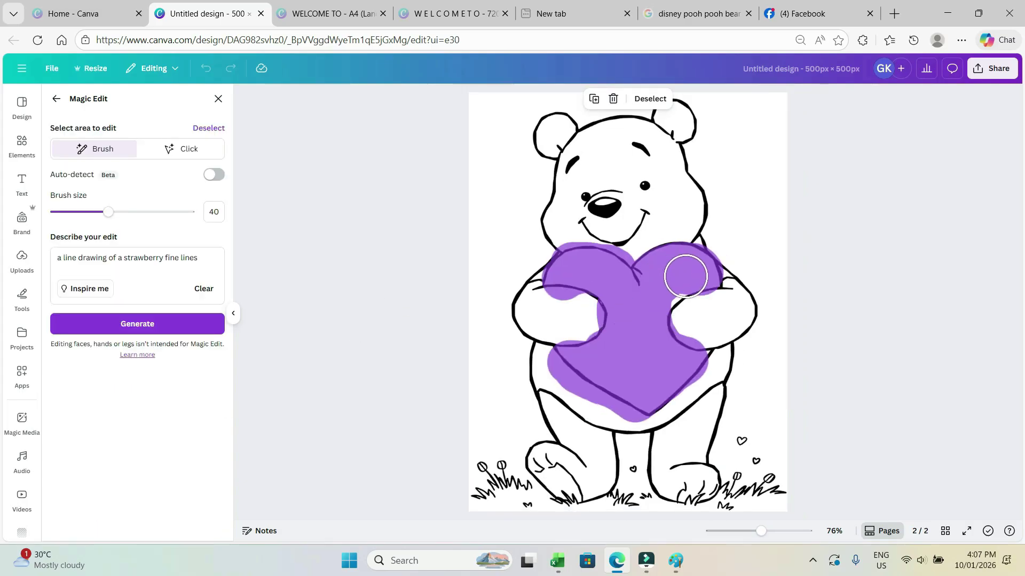
mouse_move(649, 281)
left_mouse_down()
mouse_move(667, 256)
mouse_move(699, 269)
left_mouse_up()
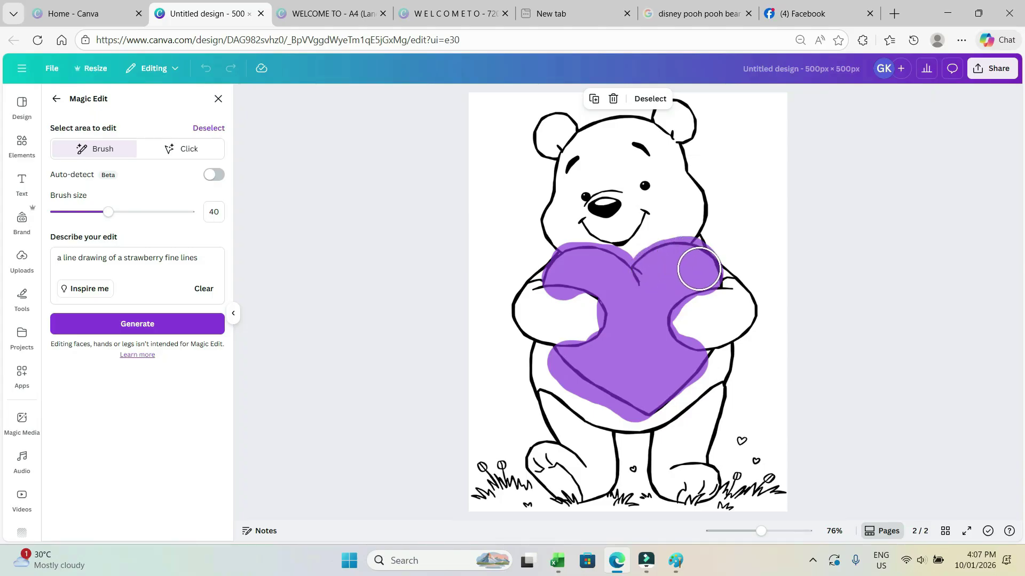
left_click(139, 325)
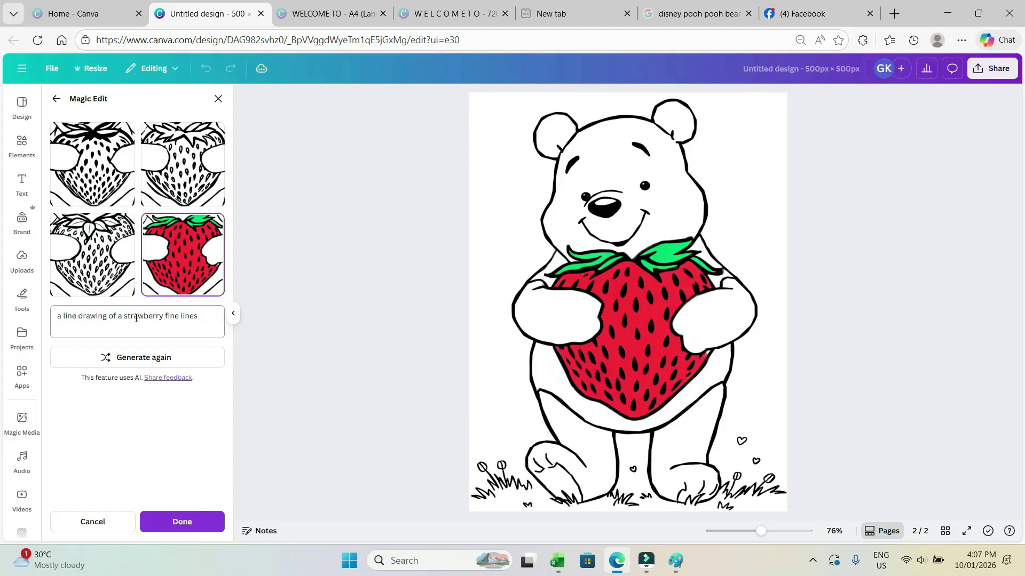
Step: Preview the new black-and-white variations and apply the strawberry with thick black leaves to the bear drawing
left_click(74, 177)
left_click(163, 178)
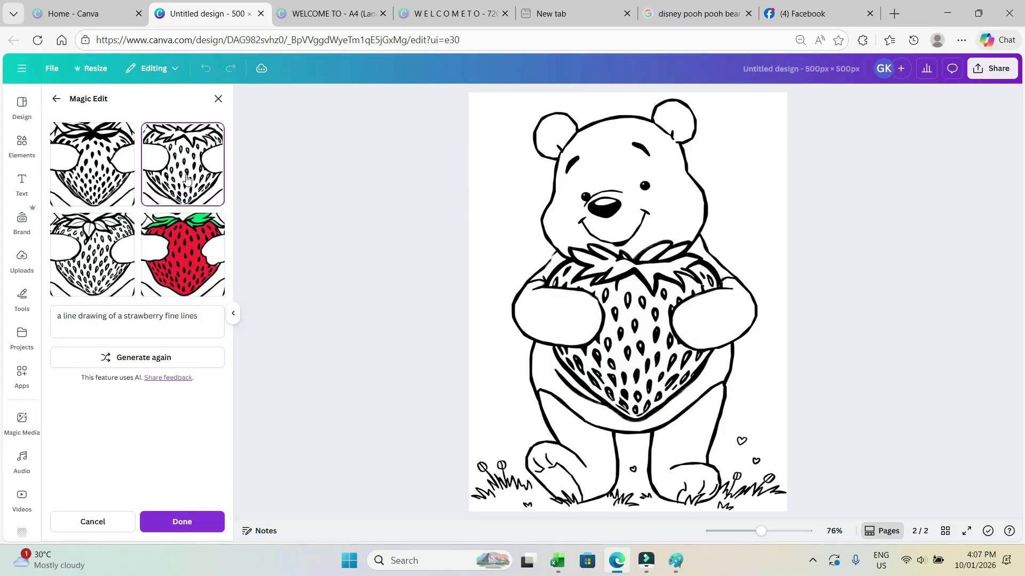
left_click(104, 185)
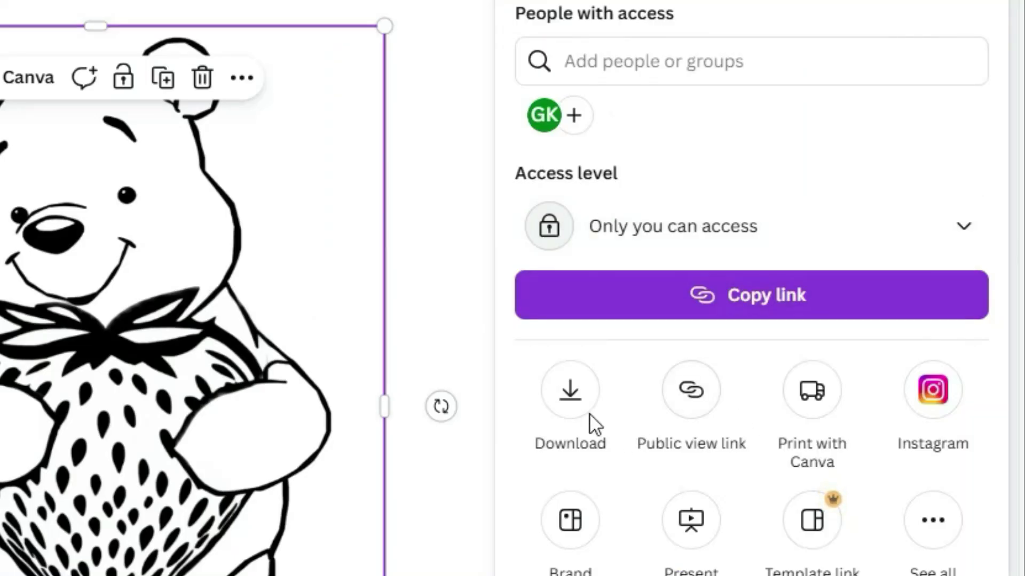
Step: Download only page 2 as a PNG with the transparent background turned off
left_click(571, 395)
left_click(527, 298)
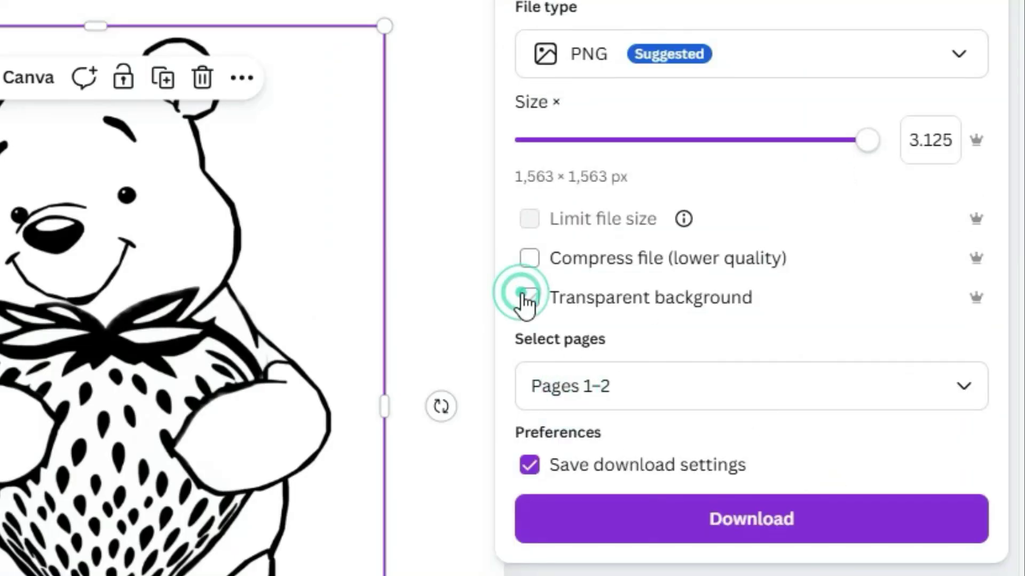
left_click(959, 383)
left_click(544, 556)
left_click(549, 575)
left_click(747, 575)
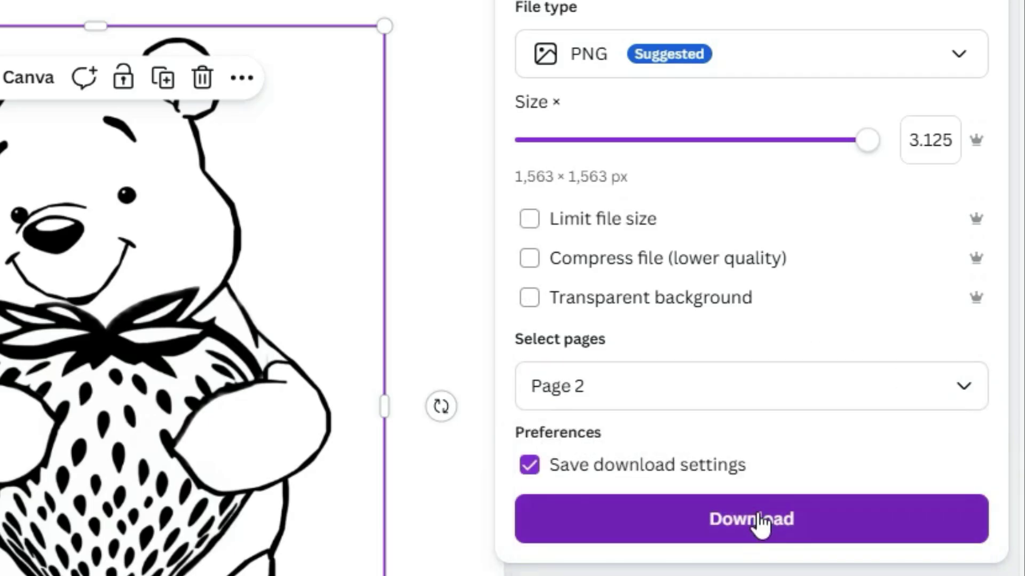
left_click(759, 521)
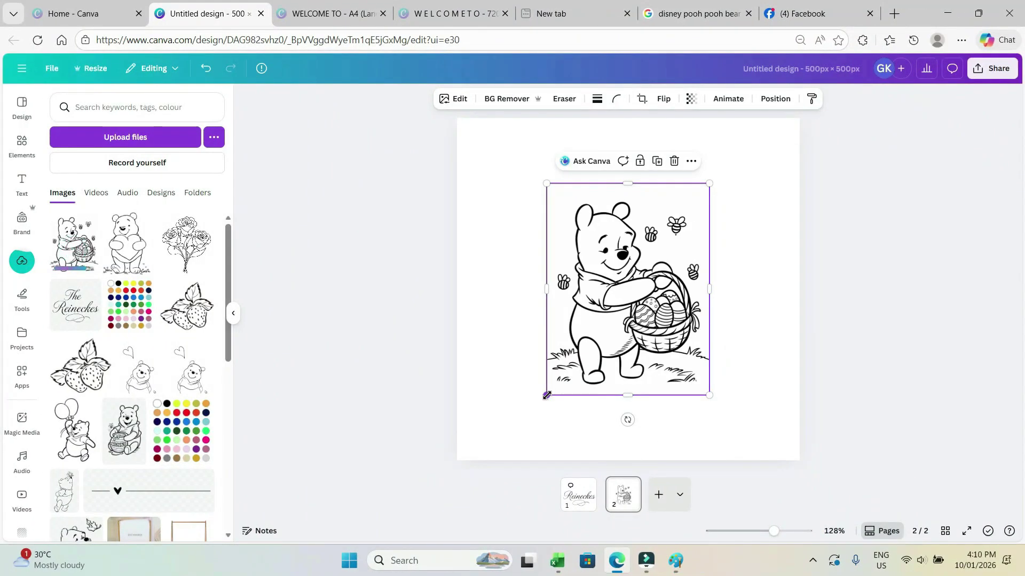
Step: Enlarge the picture of the bear with the egg basket until it spans nearly the full height of page 2
left_click_drag(547, 394, 483, 468)
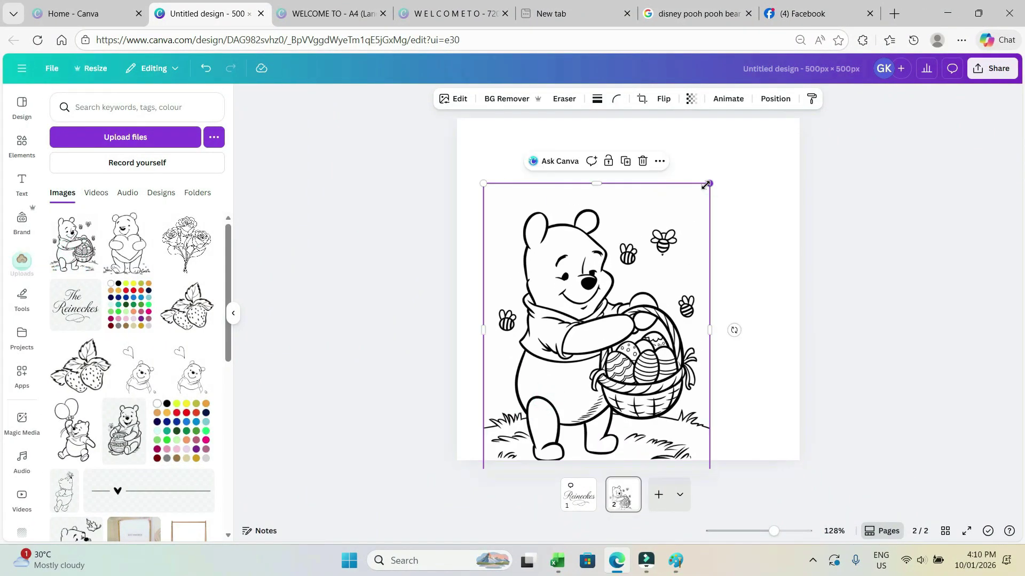
left_click_drag(710, 182, 740, 142)
Step: With Magic Edit, brush over the eggs in the basket and generate "line drawing of strawberries in the basket"
left_click(453, 98)
left_click(139, 252)
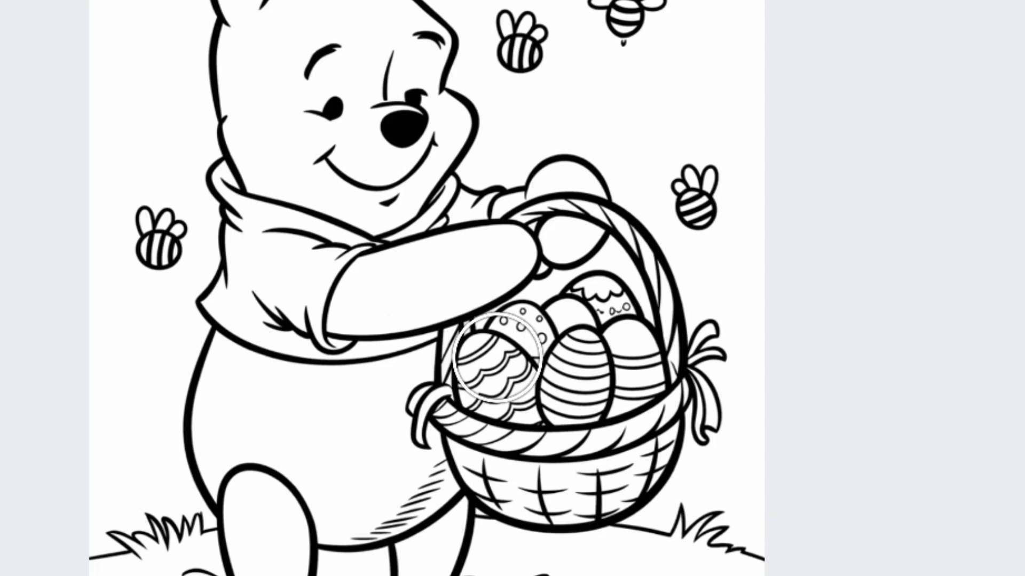
mouse_move(497, 356)
left_mouse_down()
mouse_move(488, 380)
mouse_move(580, 385)
mouse_move(620, 371)
mouse_move(626, 351)
mouse_move(586, 306)
mouse_move(553, 311)
mouse_move(521, 348)
left_mouse_up()
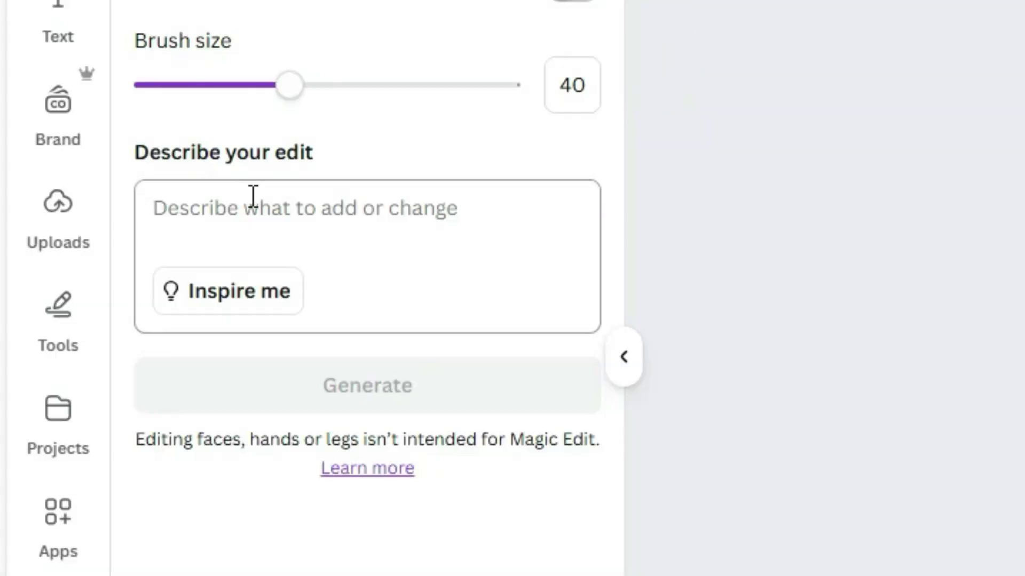
left_click(252, 197)
type("line drawing of strawberries in the basket")
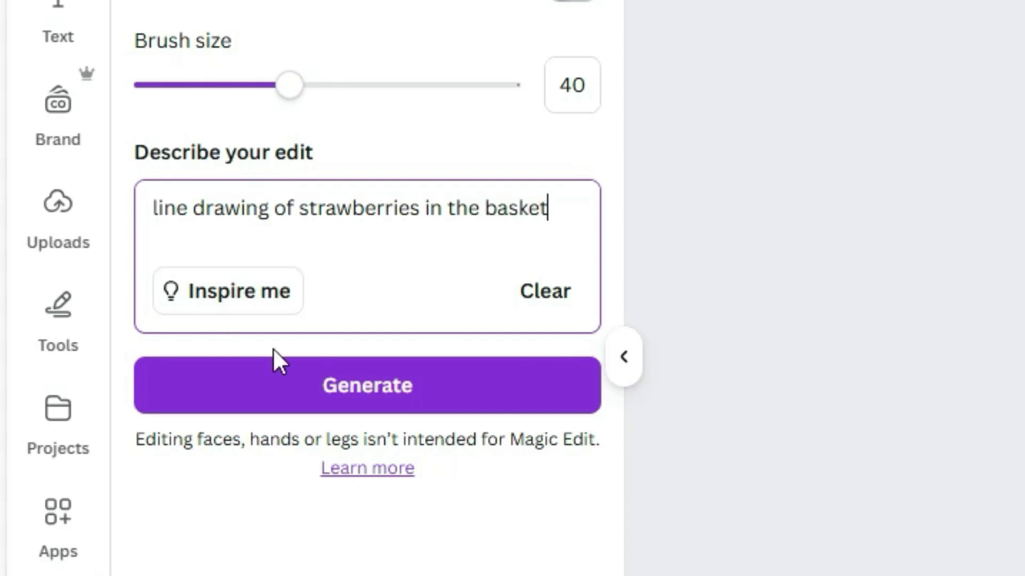
left_click(275, 369)
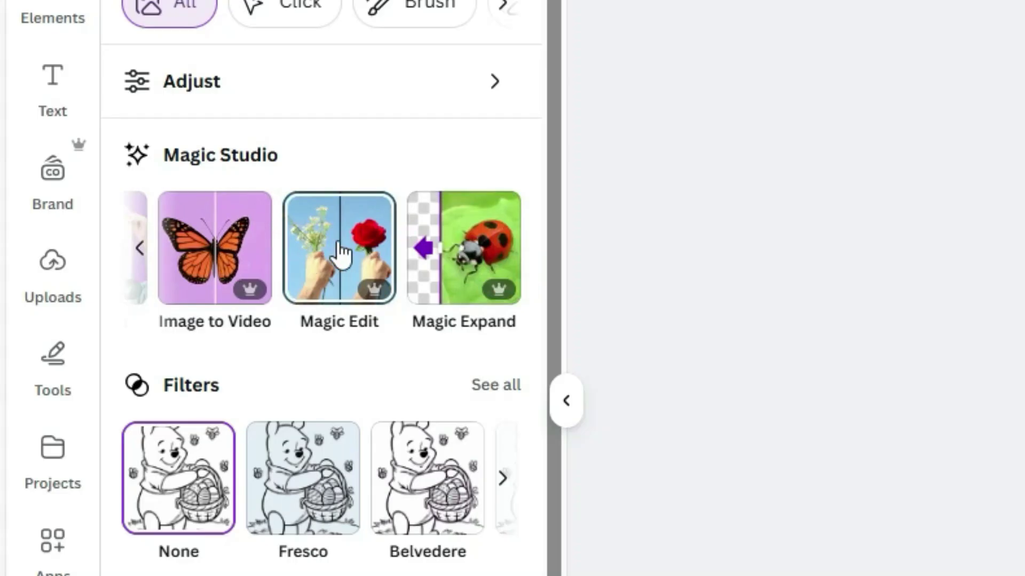
Step: With Magic Edit, brush over the eggs in the basket and generate "line drawing of two big strawberries in the basket"
left_click(140, 253)
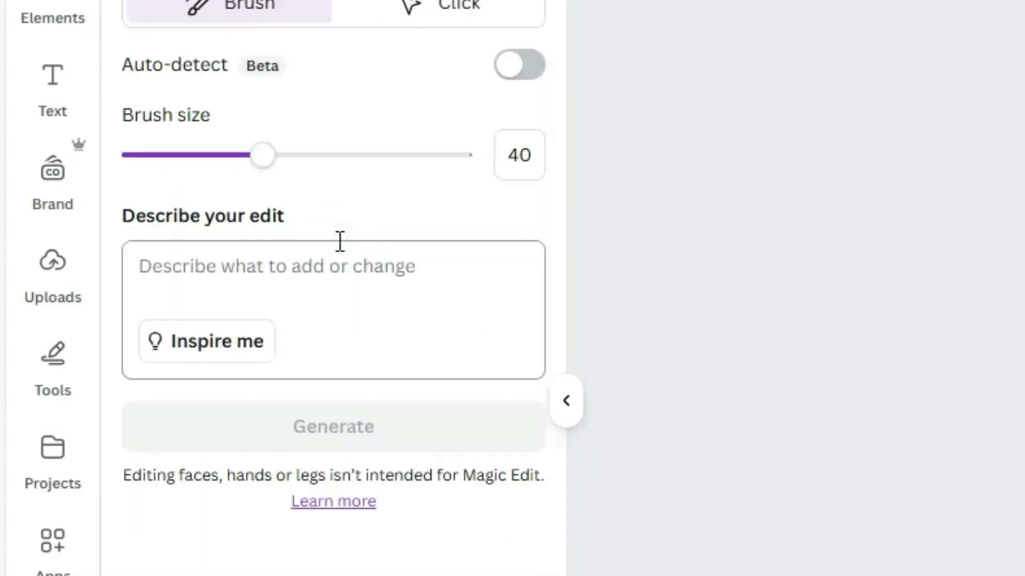
left_click(393, 260)
type("line dra")
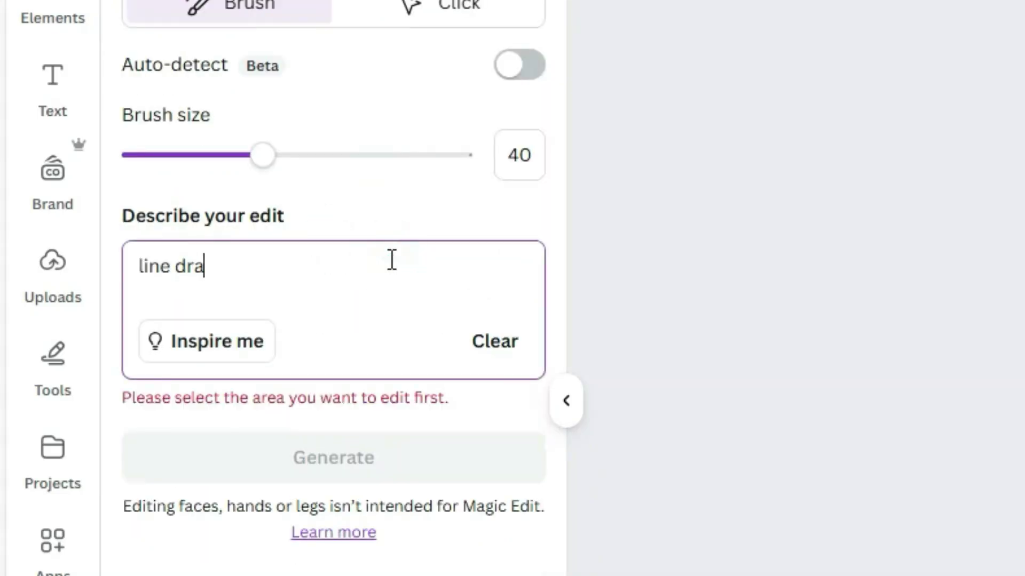
type("wing of two")
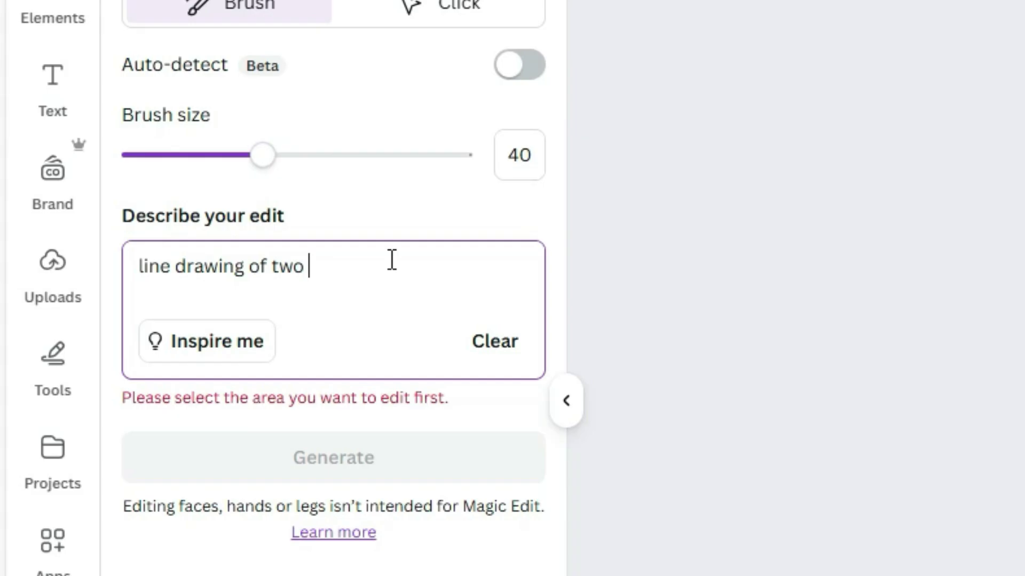
type(" big strawberries in the basket")
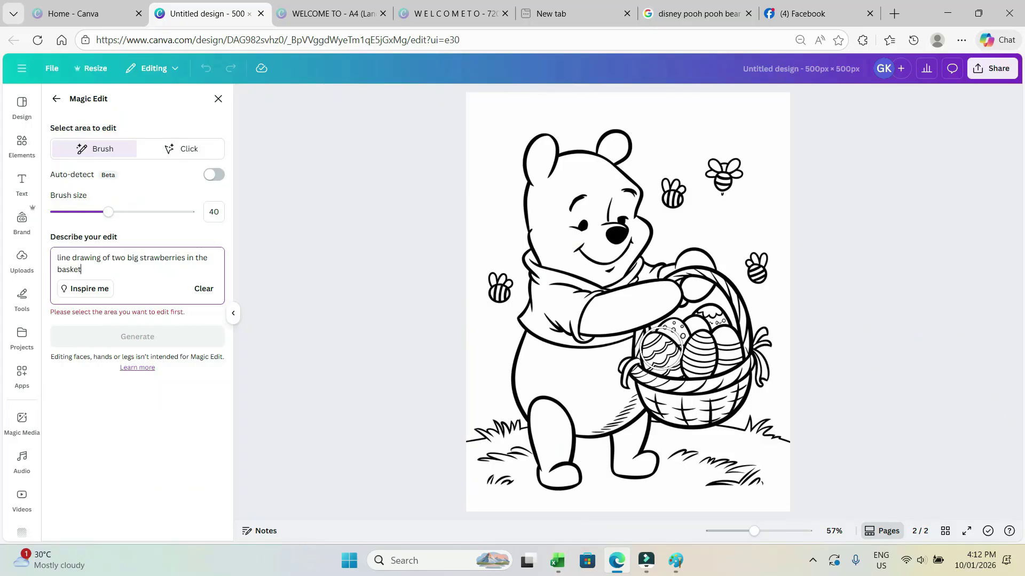
mouse_move(660, 347)
left_mouse_down()
mouse_move(680, 358)
mouse_move(673, 344)
mouse_move(709, 324)
mouse_move(723, 348)
mouse_move(694, 356)
left_mouse_up()
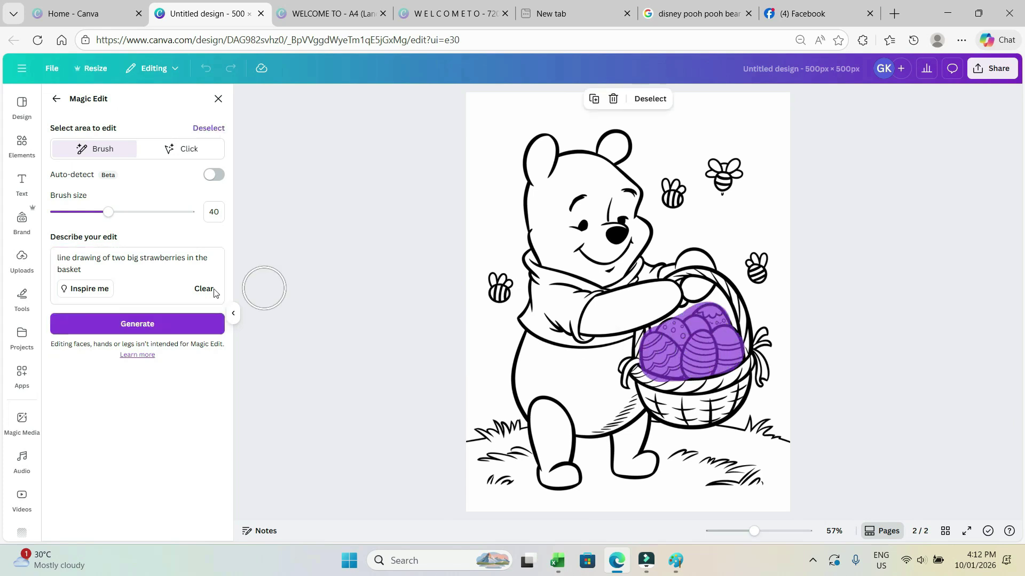
left_click(150, 327)
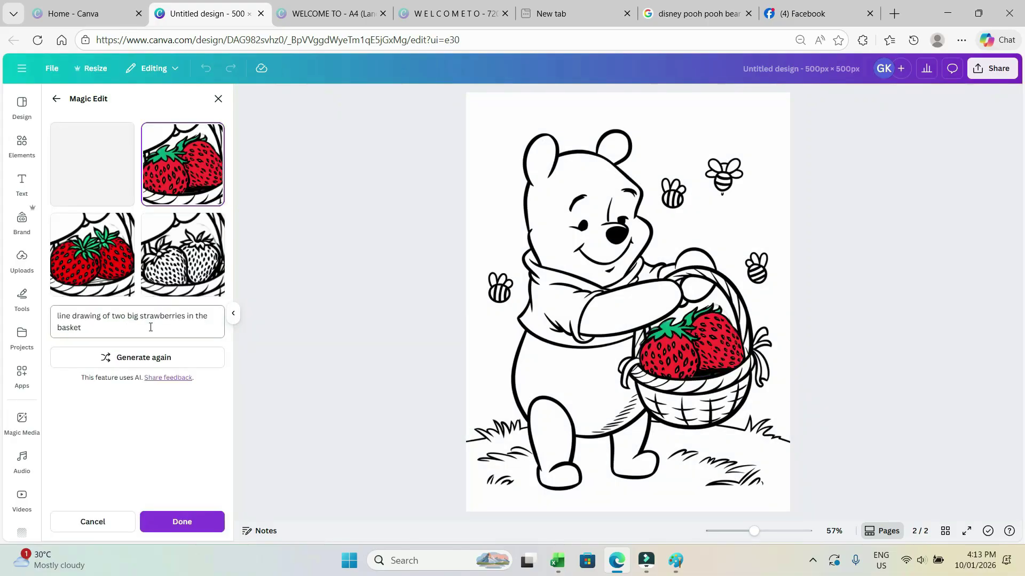
Step: Apply a black-and-white strawberry variation to the basket and download page 2 as a PNG
left_click(93, 164)
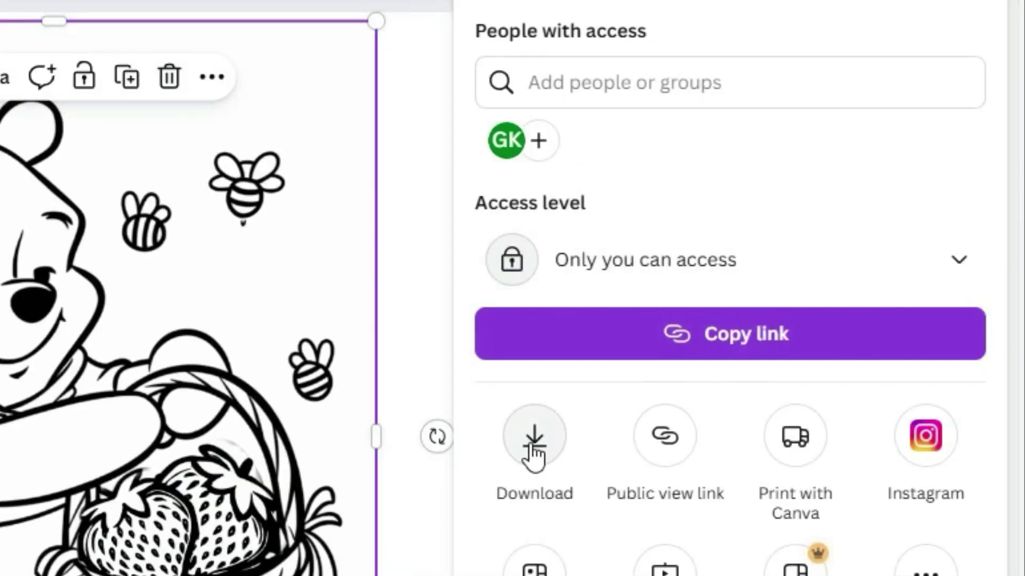
left_click(779, 240)
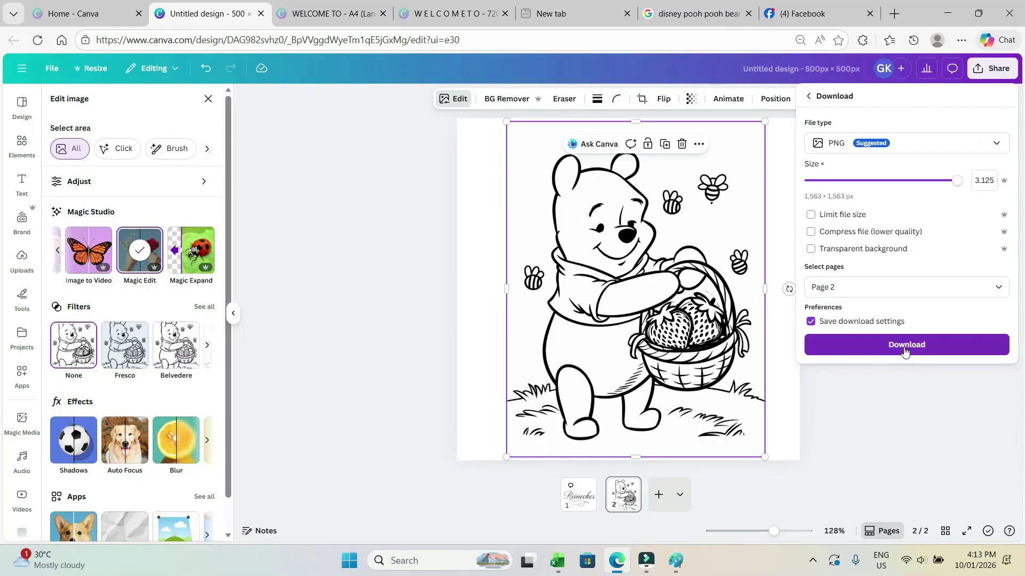
left_click(903, 347)
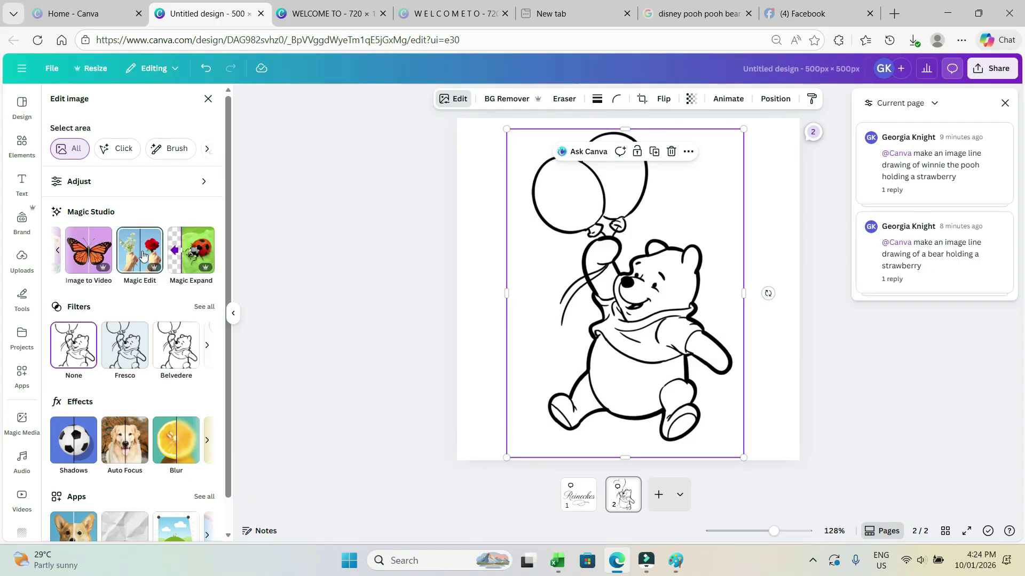
Step: With Magic Edit, replace the bear's two balloons by generating "line drawing of two strawberries"
left_click(141, 251)
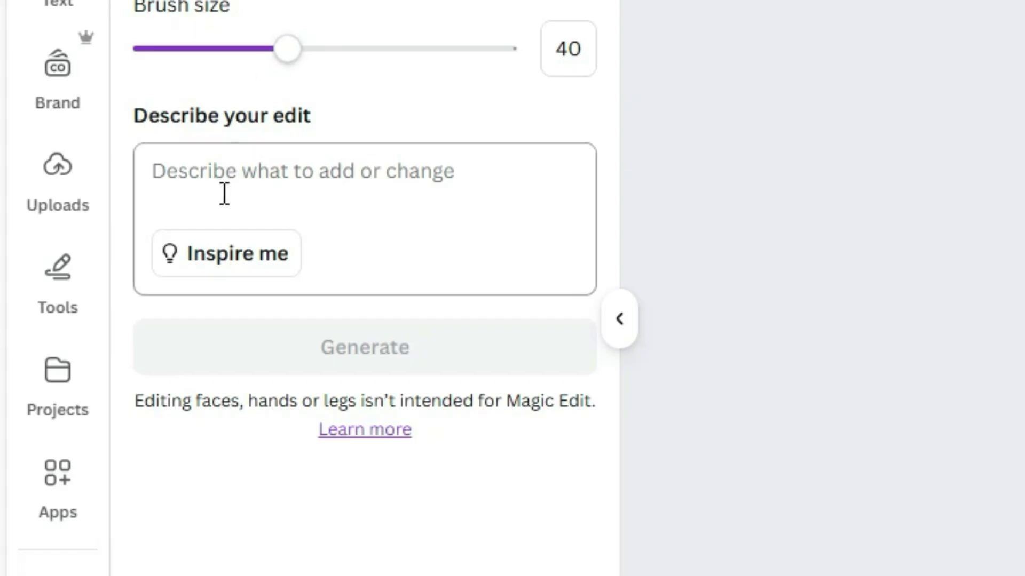
type("two")
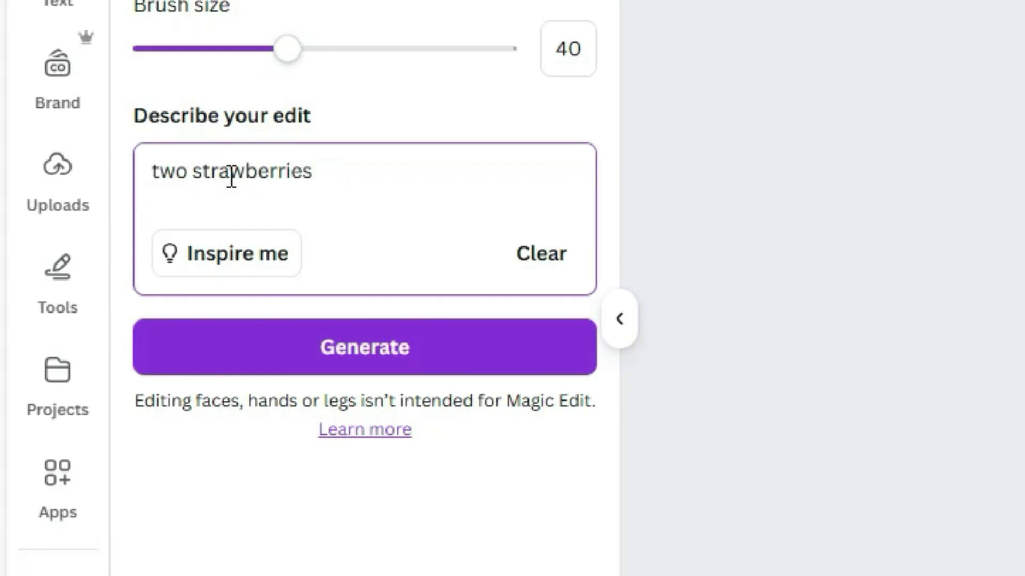
type(" strawberri")
key("ctrl+BackSpace")
key("ctrl+BackSpace")
type("lin")
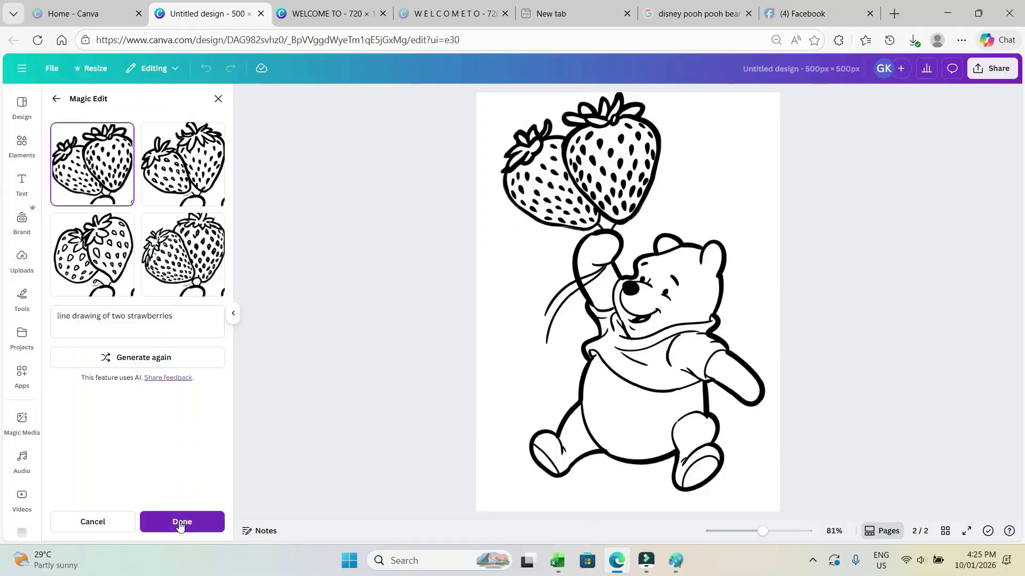
Step: Keep the first strawberry variation on the bear drawing and open its download settings
left_click(179, 523)
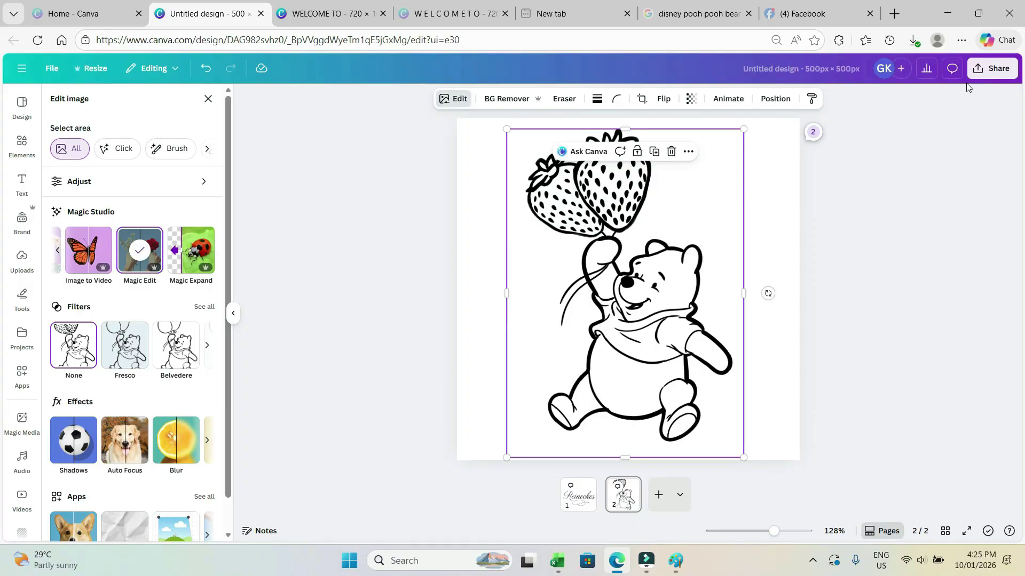
left_click(981, 68)
left_click(826, 289)
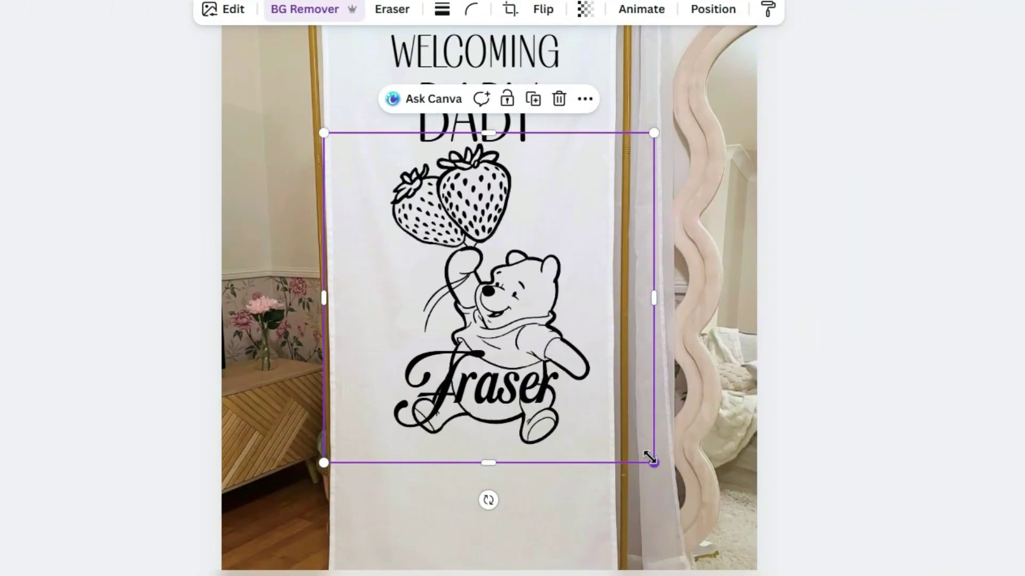
Step: On the baby welcome banner, shrink the bear with the strawberries to less than half its size and place it just above the name
left_click_drag(651, 458, 484, 293)
left_click_drag(428, 246, 468, 318)
left_click(880, 414)
left_click(517, 412)
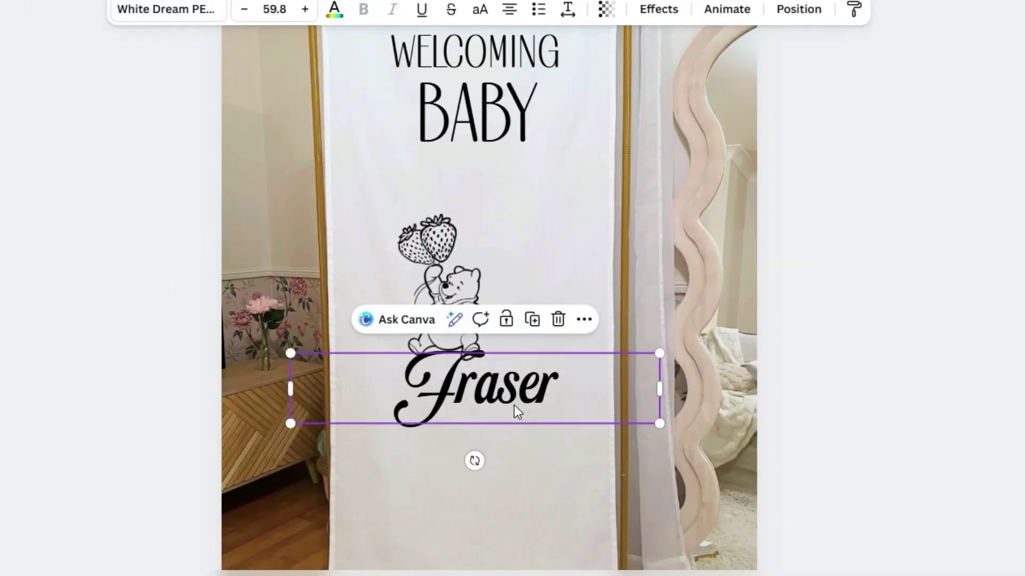
left_click(789, 515)
right_click(496, 175)
key("Escape")
Step: Centre the bear on the banner between the word "BABY" and the baby's name
scroll(604, 382, "up", 3)
left_click(406, 268)
left_click_drag(405, 268, 486, 244)
left_click(614, 482, "shift")
left_click(894, 376)
left_click(789, 364)
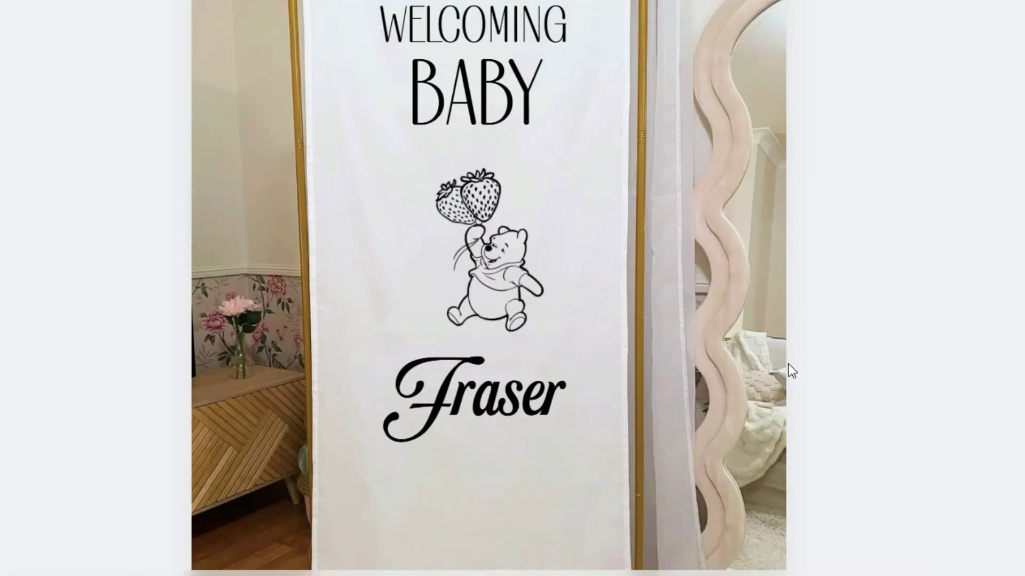
scroll(483, 274, "down", 3)
left_click(849, 326)
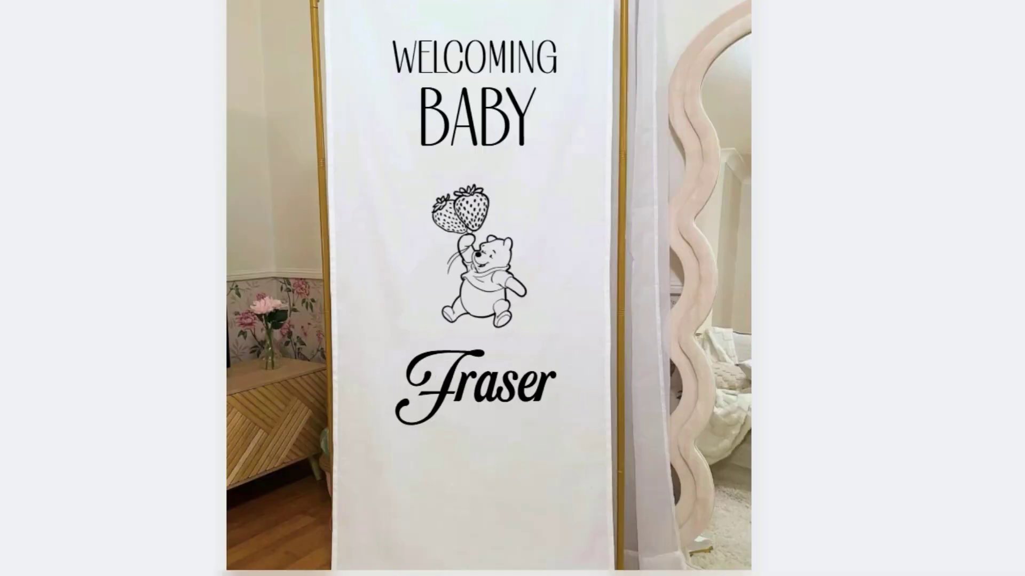
left_click(497, 383)
left_click_drag(490, 263, 492, 270)
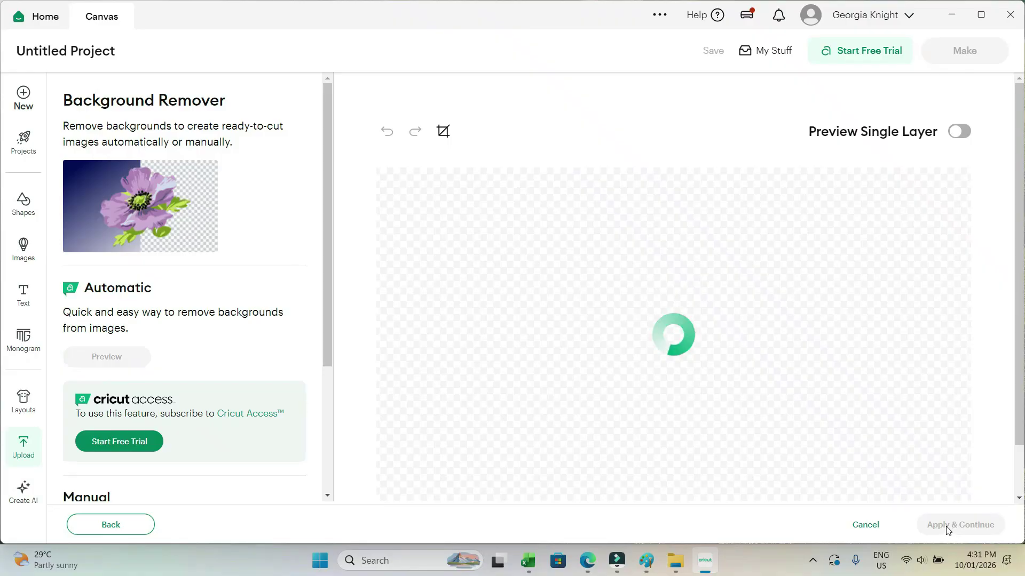
Step: In Cricut, accept the uploaded bear holding a strawberry without removing any background and convert it to a Single Layer image
left_click(947, 528)
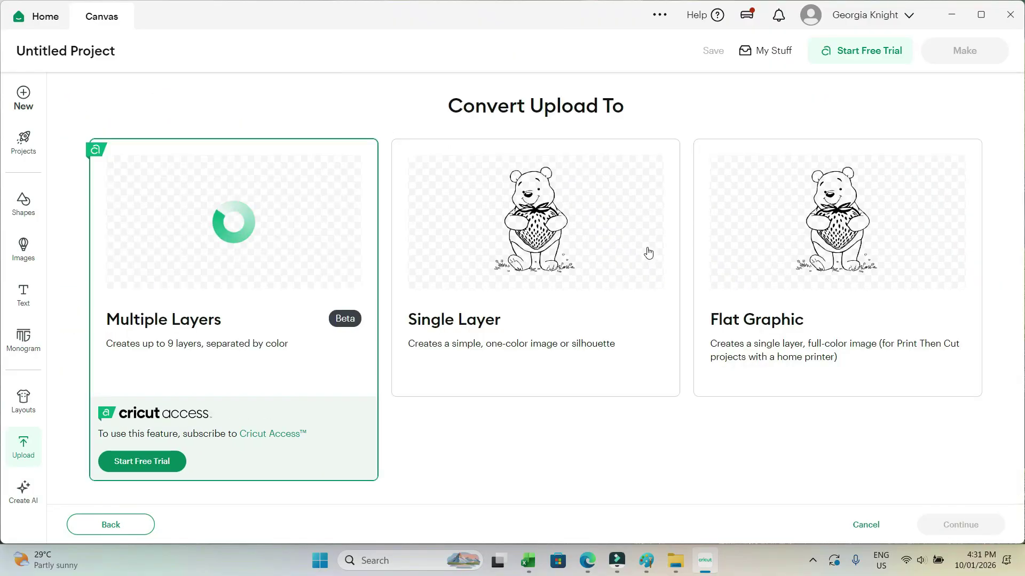
left_click(648, 252)
left_click(948, 526)
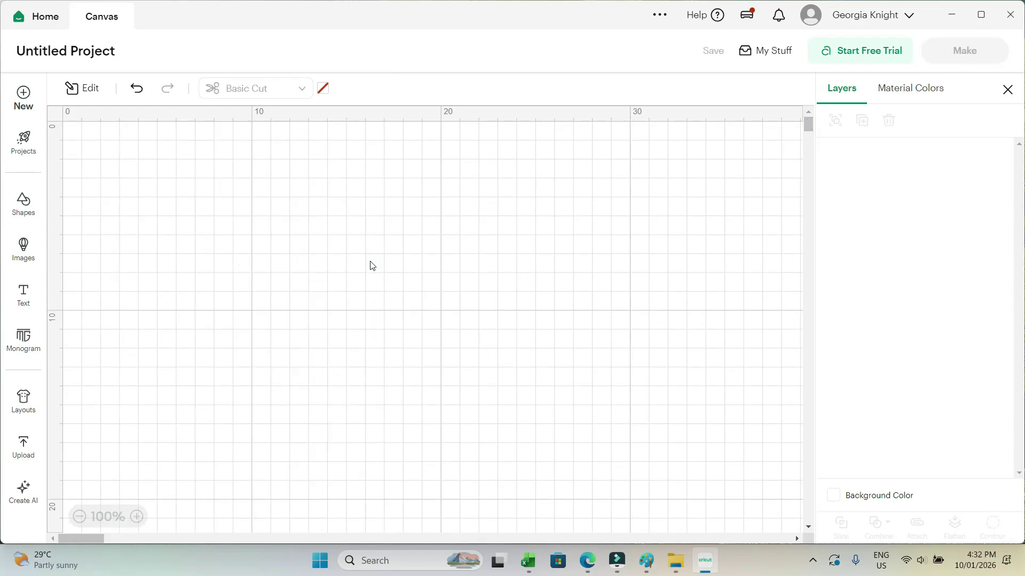
Step: Upload the drawing of the bear with two strawberries, add it to the canvas and set its width to 10
left_click(23, 447)
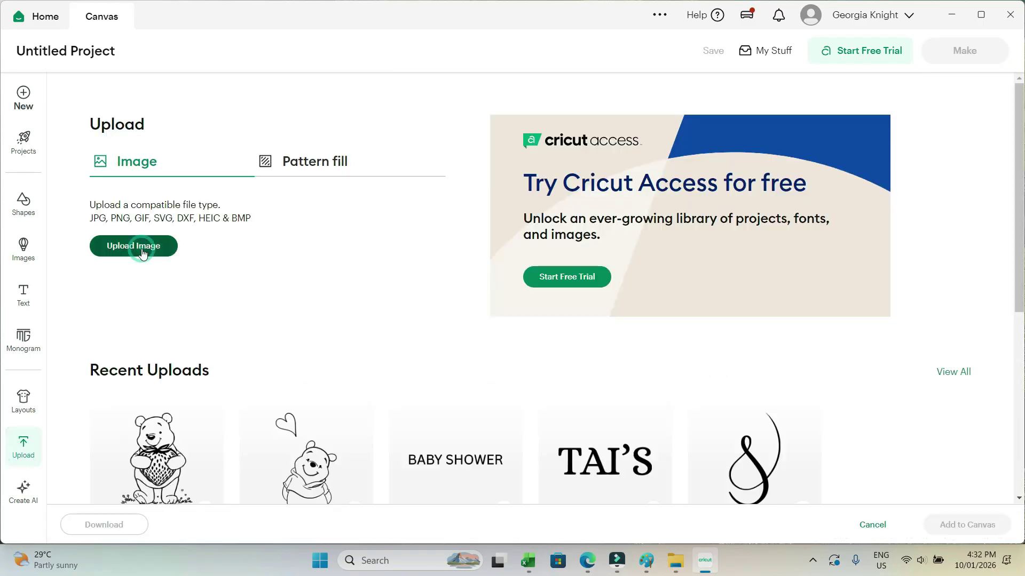
left_click(139, 247)
double_click(333, 144)
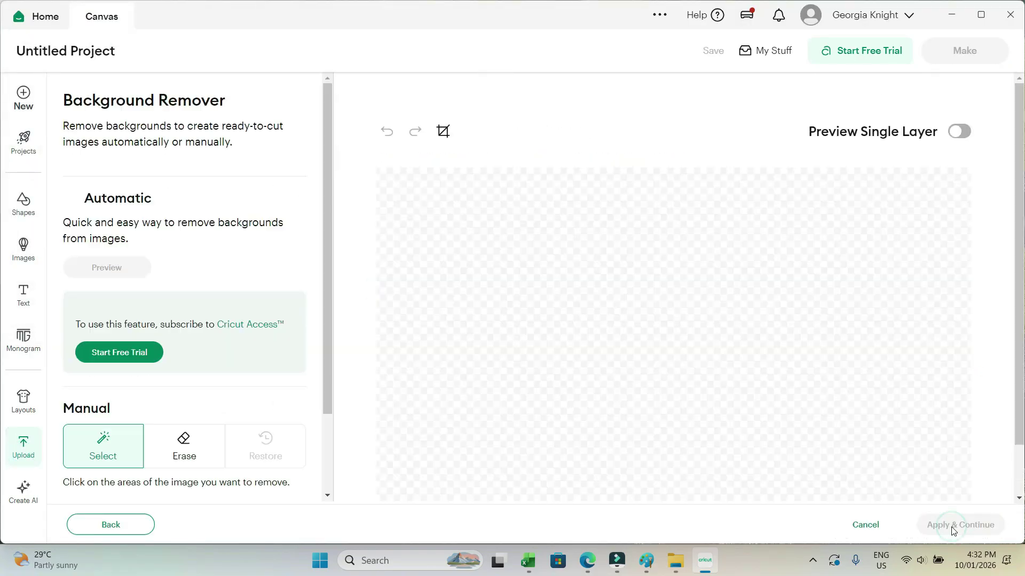
left_click(950, 525)
left_click(950, 524)
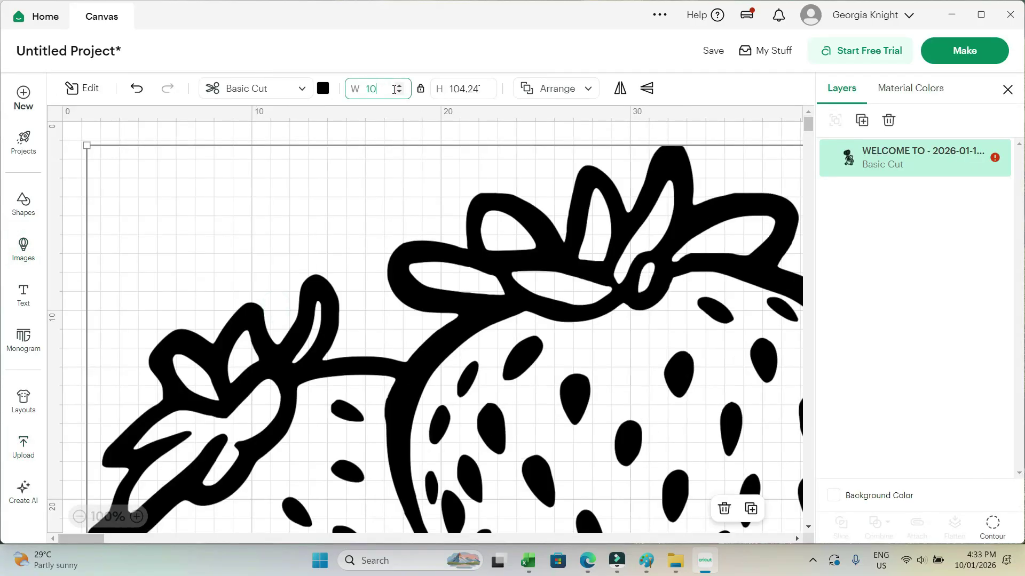
key("Return")
Step: Switch to the WELCOME TO design in Canva, tilt the bear with the strawberries clockwise and place it between "BABY" and the name
key("alt+Tab")
left_click(205, 14)
left_click(319, 16)
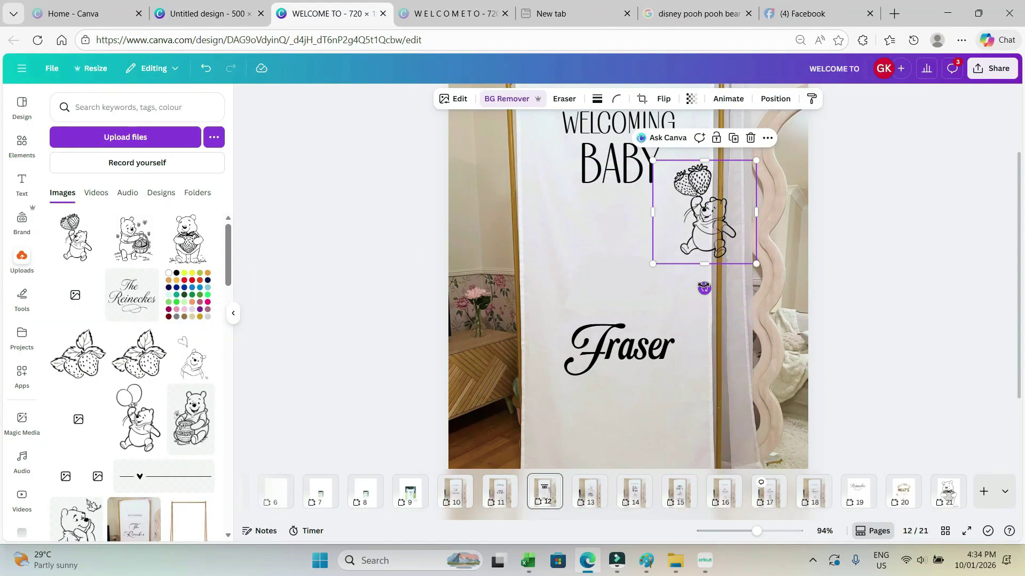
left_click_drag(704, 288, 628, 258)
left_click(746, 530)
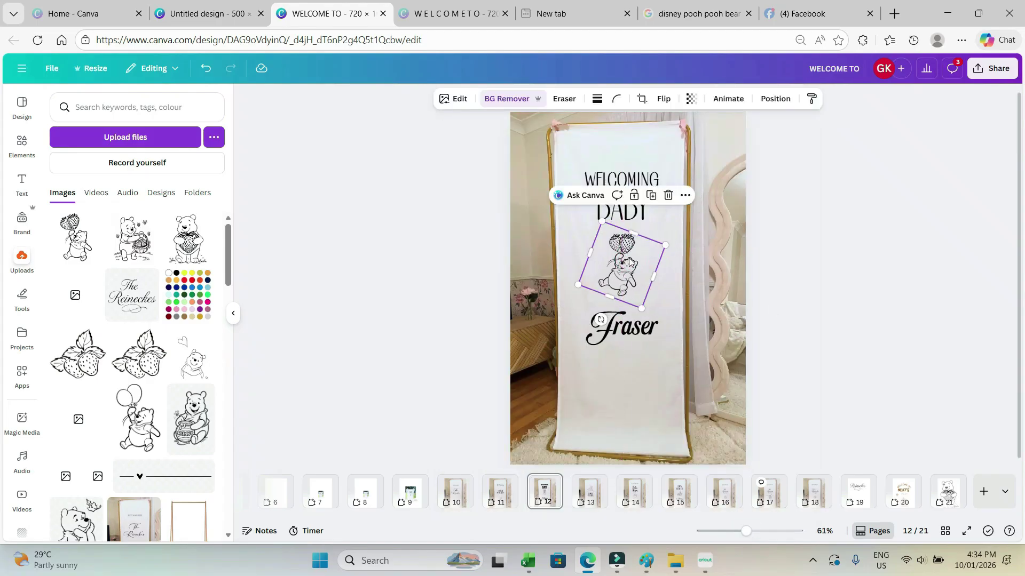
left_click(645, 275)
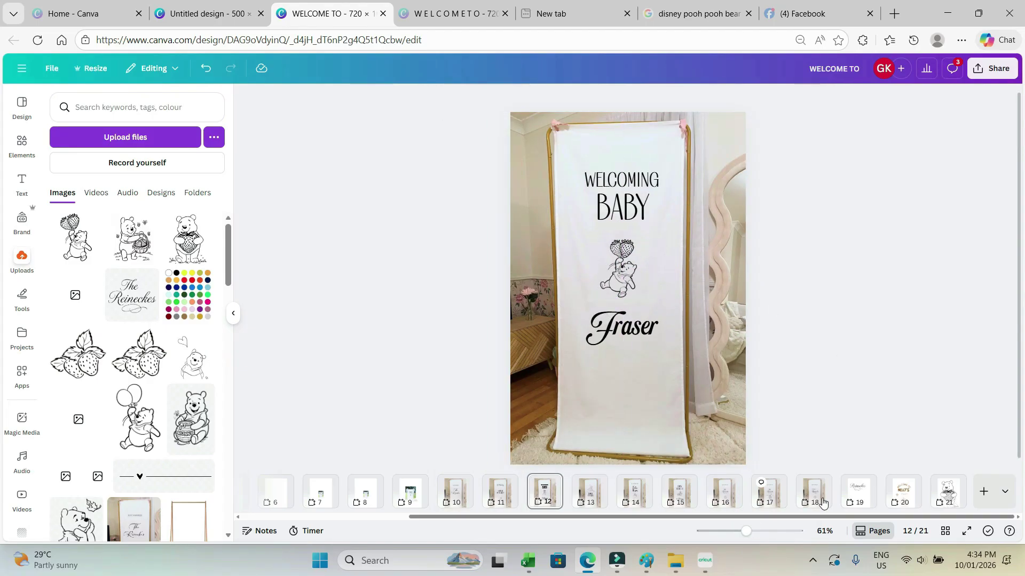
Step: Open the PNG download settings of the banner design, clear page 21 from the page selection and confirm
scroll(627, 288, "up", 5)
left_click(604, 247)
left_click(978, 70)
left_click(827, 291)
left_click(906, 287)
scroll(934, 374, "down", 5)
left_click(820, 414)
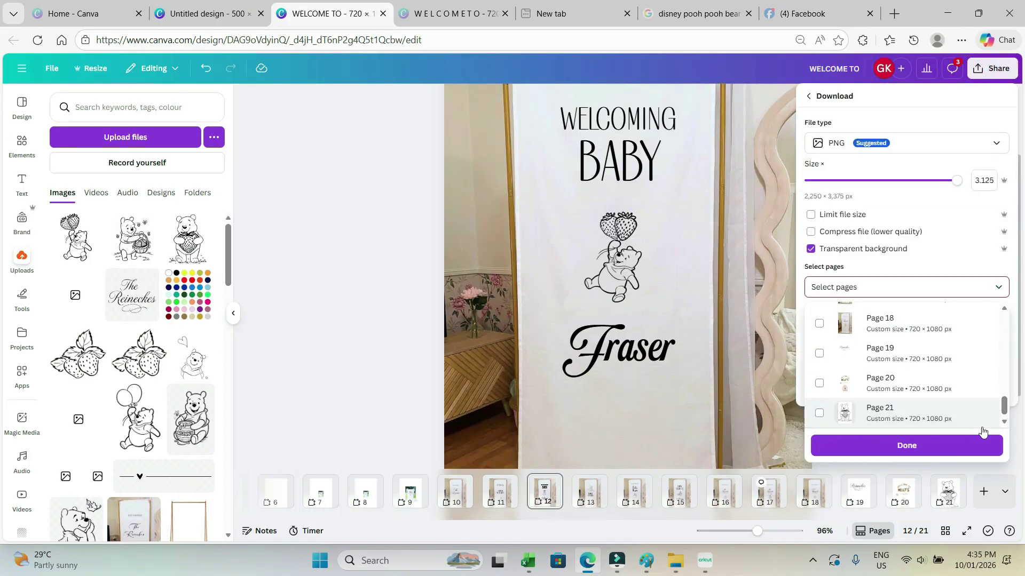
left_click(905, 446)
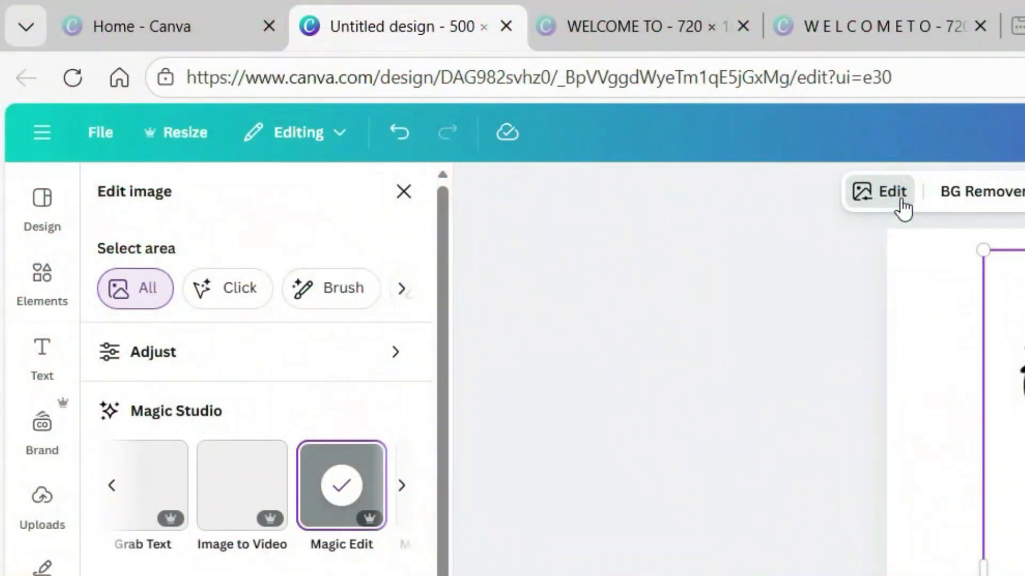
Step: In the Untitled design, use Image to Video to generate a 3 second video from the selected bear picture
left_click(219, 496)
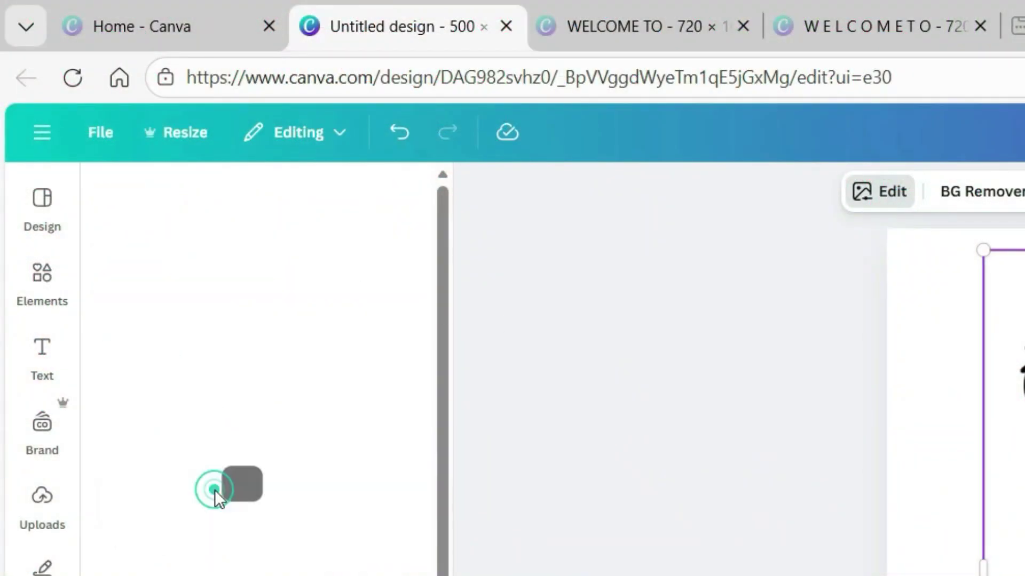
left_click(303, 388)
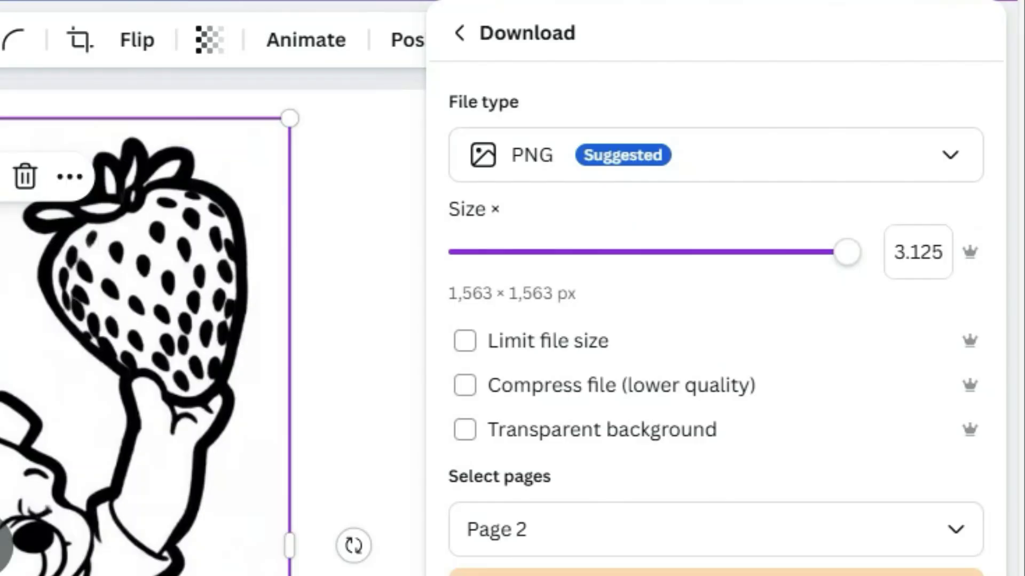
Step: Set the download file type to SVG for the bear holding up a strawberry on page 2
left_click(953, 153)
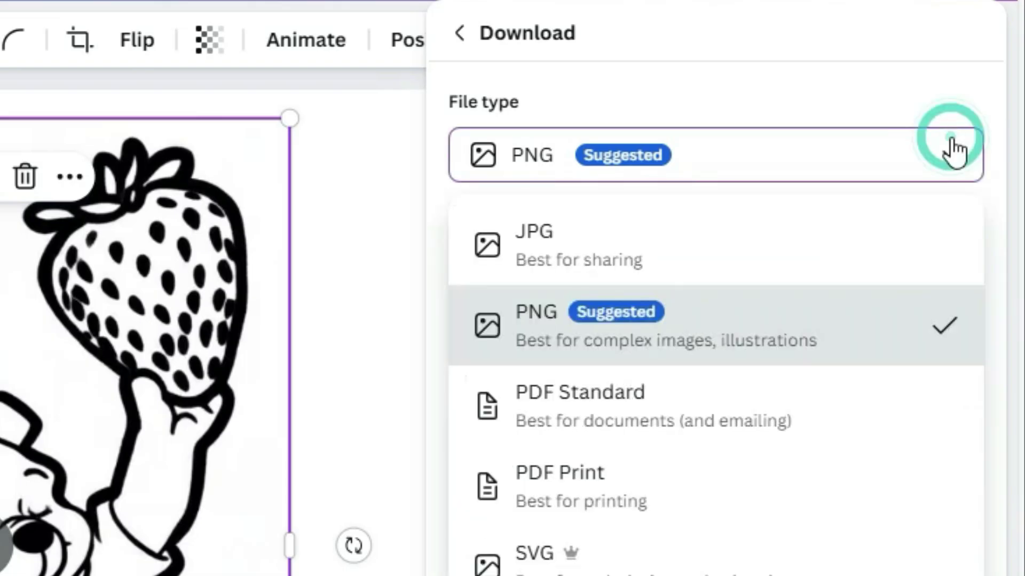
left_click(572, 575)
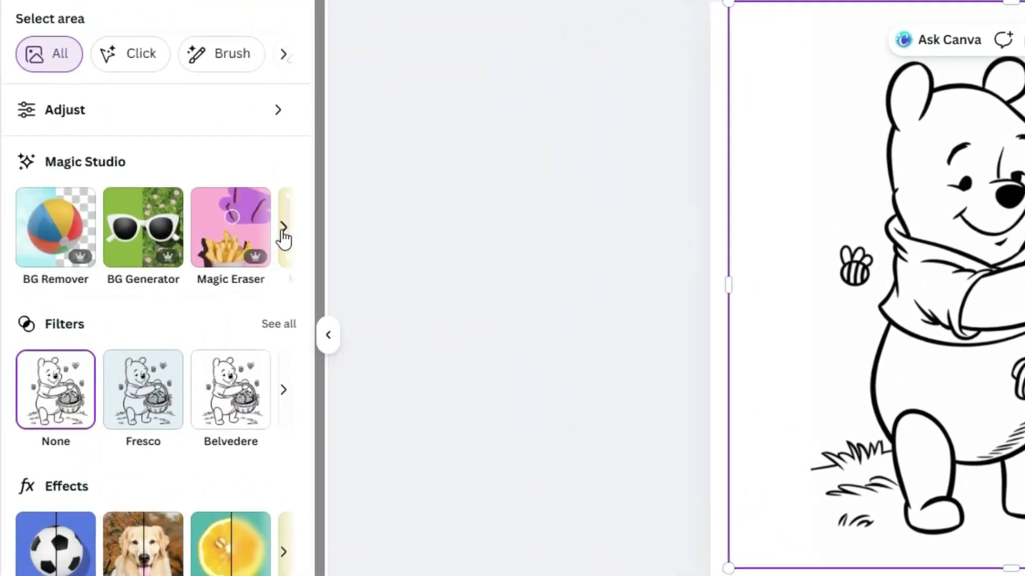
Step: Generate a Smart 3 second video from the picture of the bear with the strawberry basket using Image to Video
left_click(282, 228)
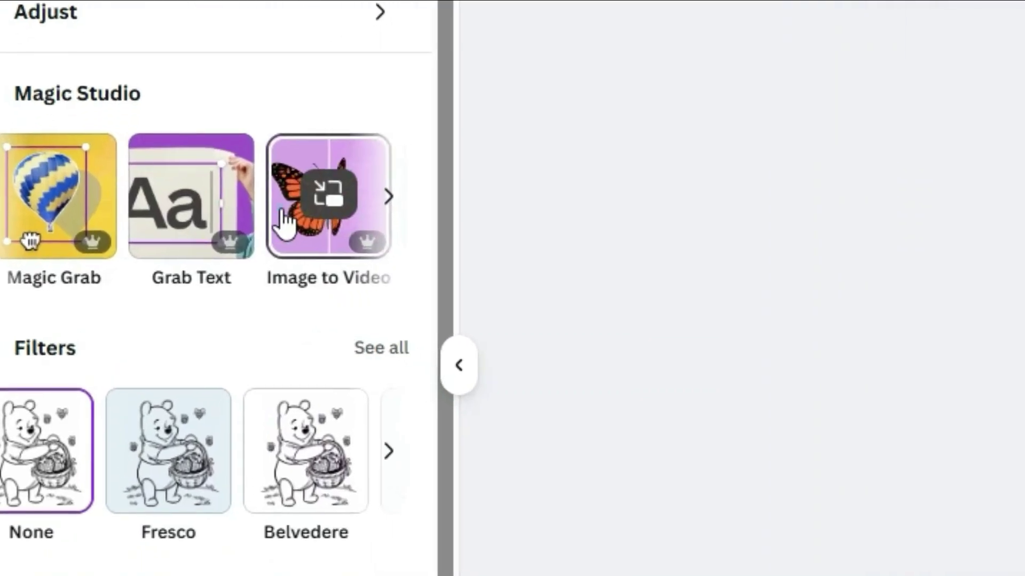
left_click(281, 213)
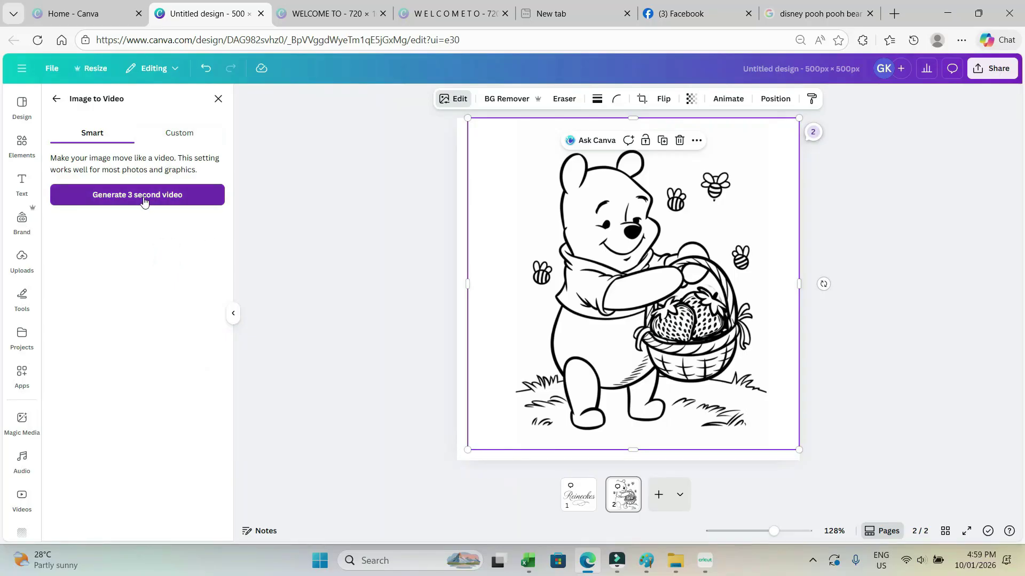
left_click(143, 195)
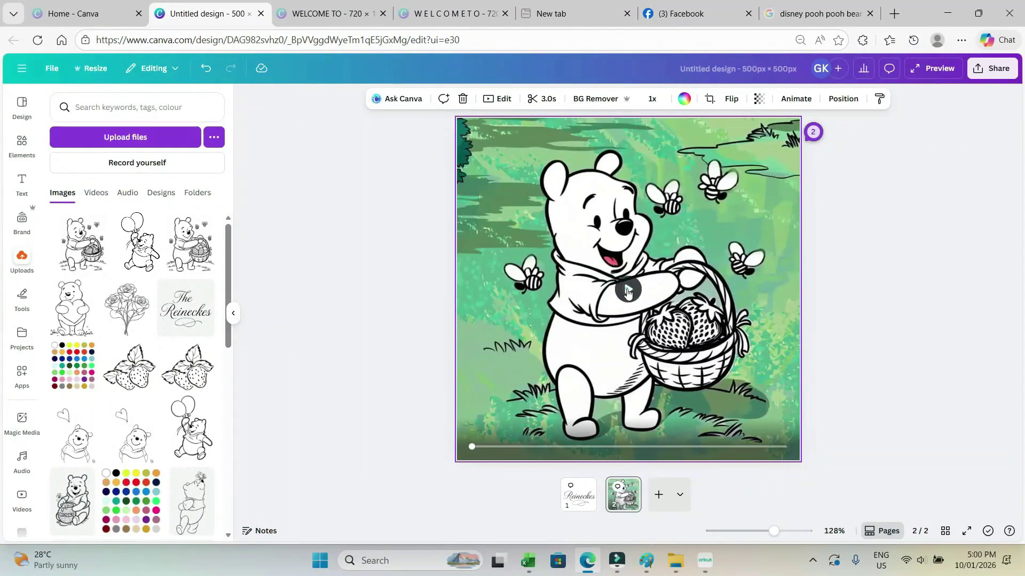
Step: Play the video of the bear with the strawberry basket on page 2
left_click(628, 291)
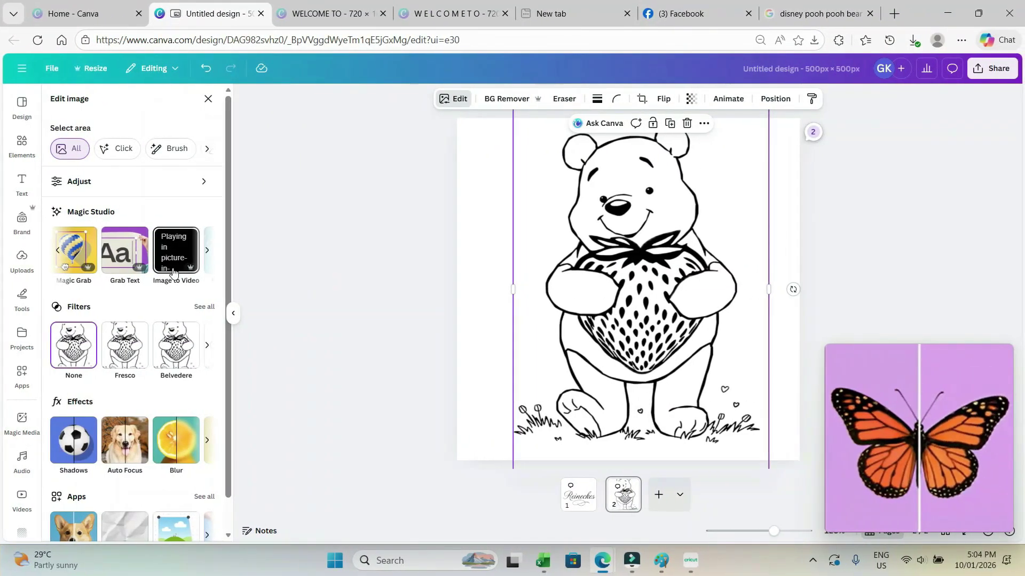
Step: Try generating a Smart 3 second video from the picture of the bear hugging the large strawberry using Image to Video
left_click(173, 272)
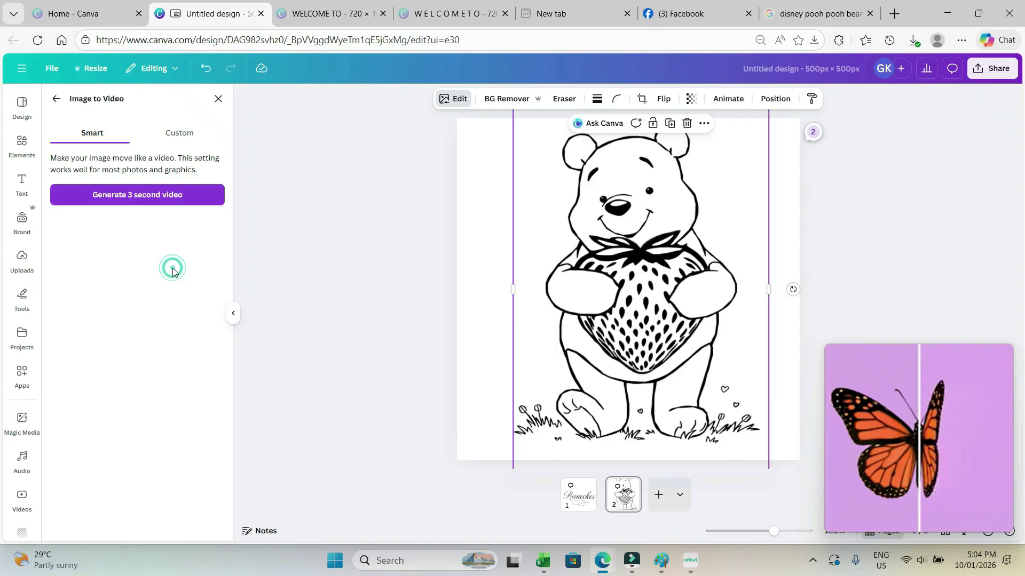
left_click(154, 195)
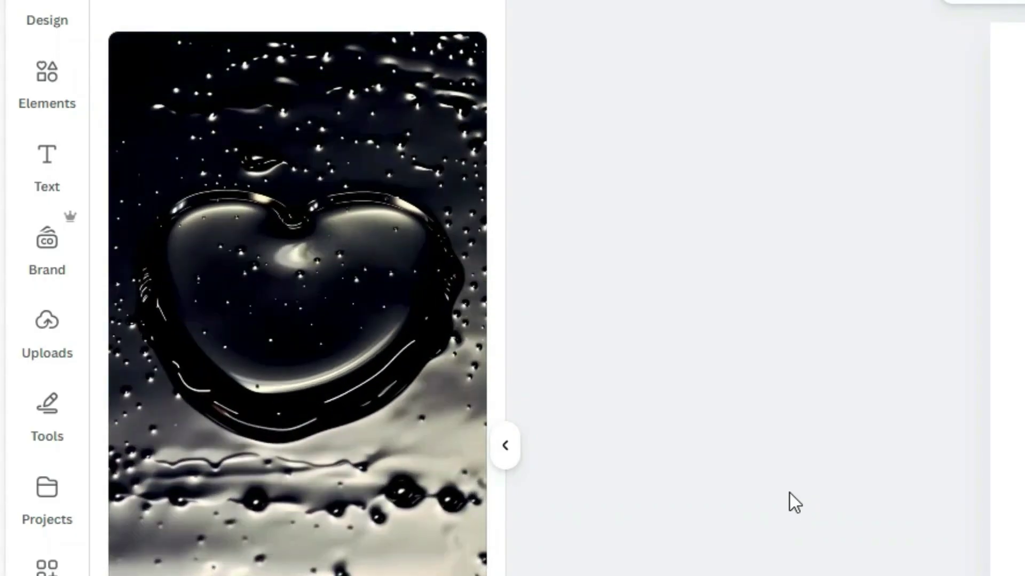
mouse_move(315, 480)
left_click(367, 439)
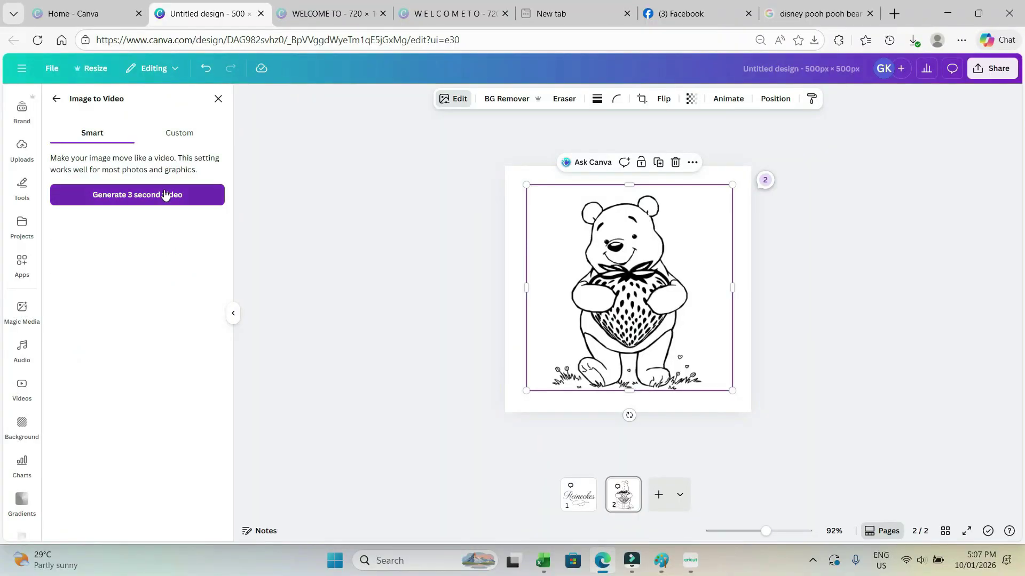
Step: Generate another Smart 3 second video from the strawberry-hugging bear picture and add it to the design
left_click(165, 195)
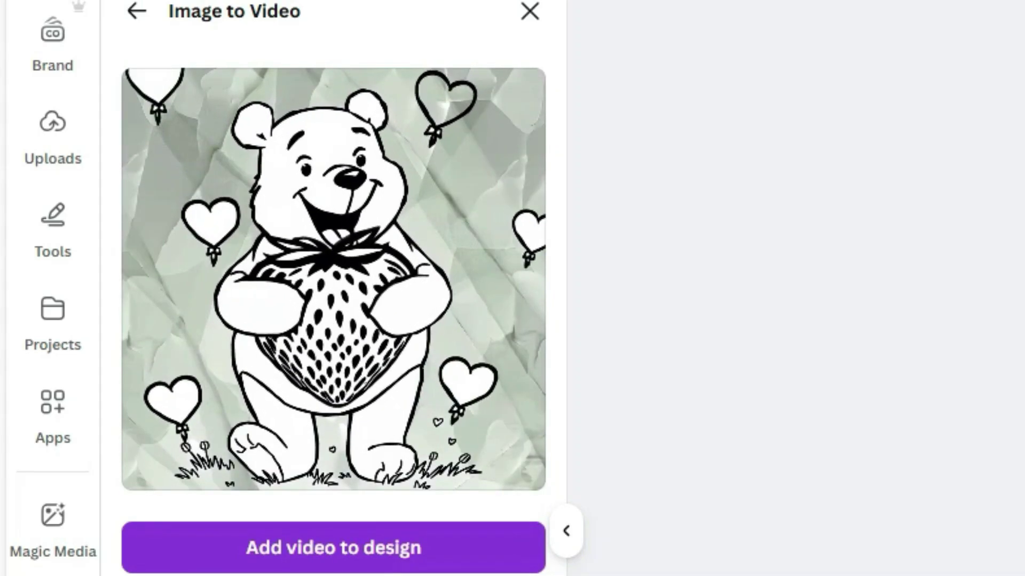
left_click(399, 553)
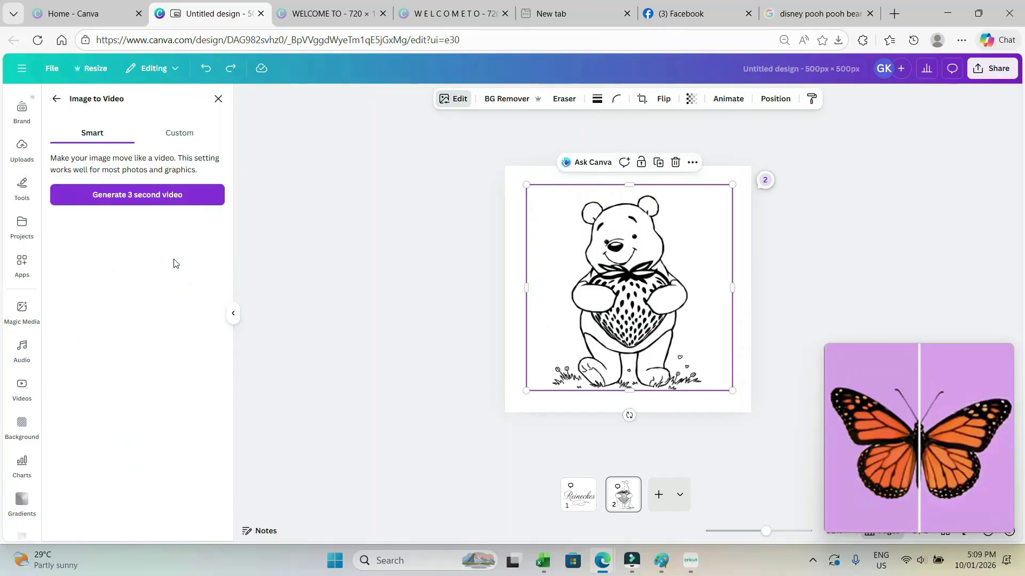
Step: Run the Smart 3 second video generation once more on the restored picture of the bear hugging the strawberry
left_click(182, 206)
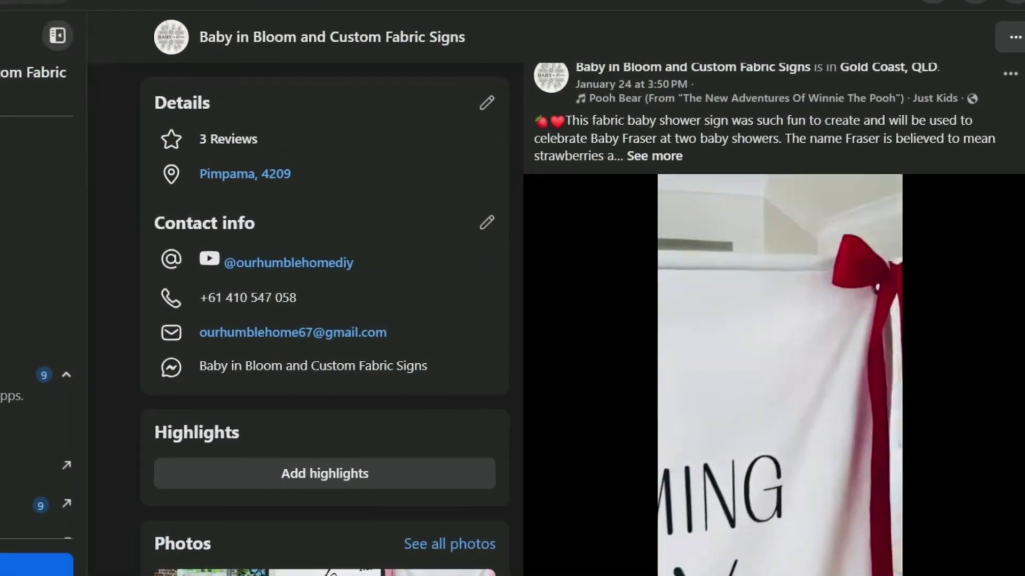
scroll(331, 320, "down", 1)
scroll(331, 320, "up", 1)
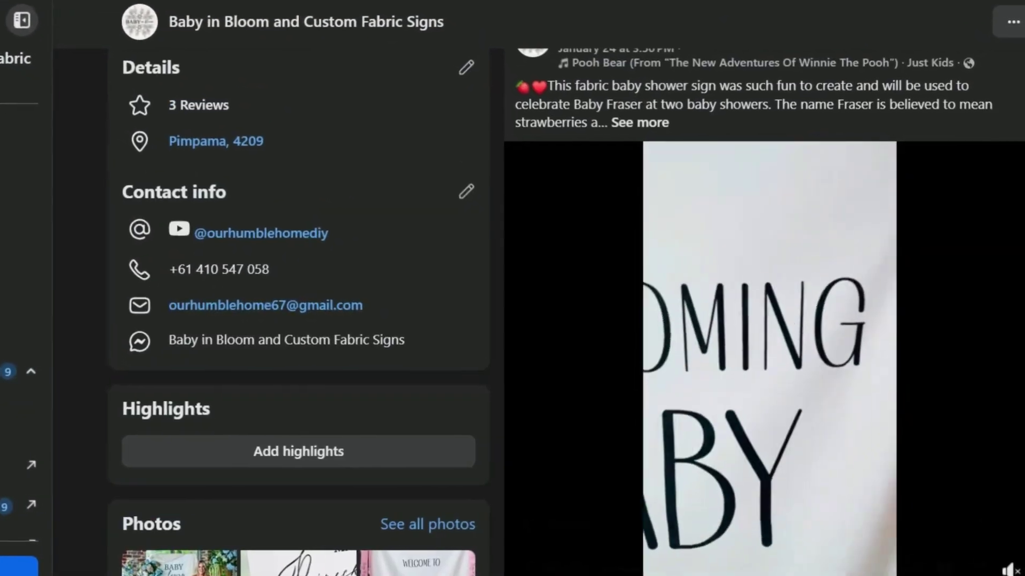